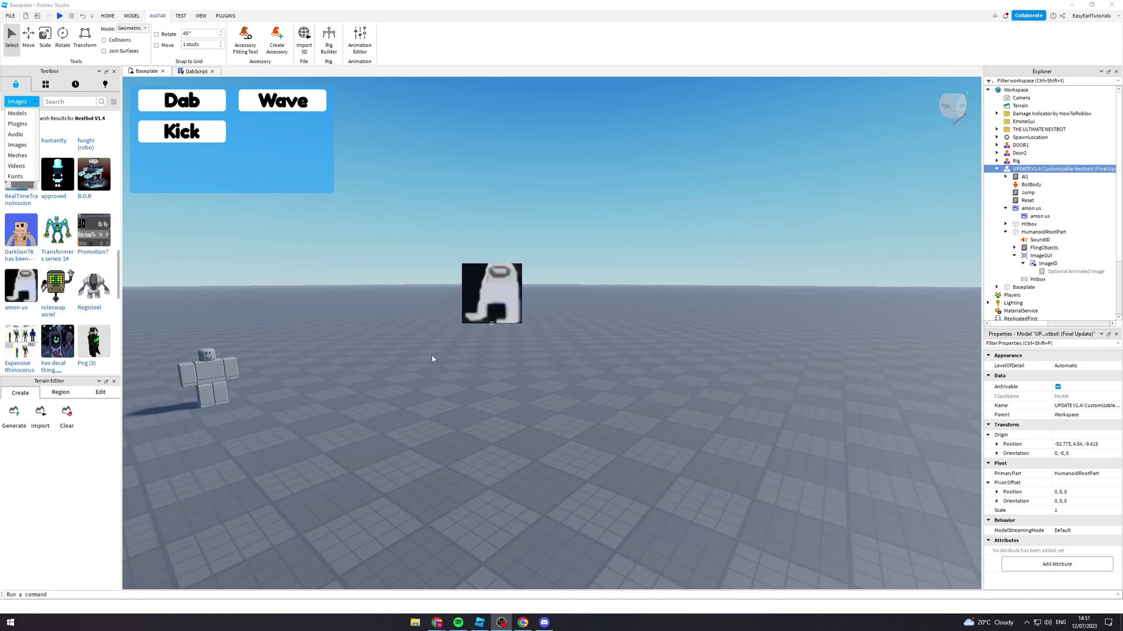
- Playtest the existing nextbot place, walking and jumping the character around the spawn, and end the test
click(59, 16)
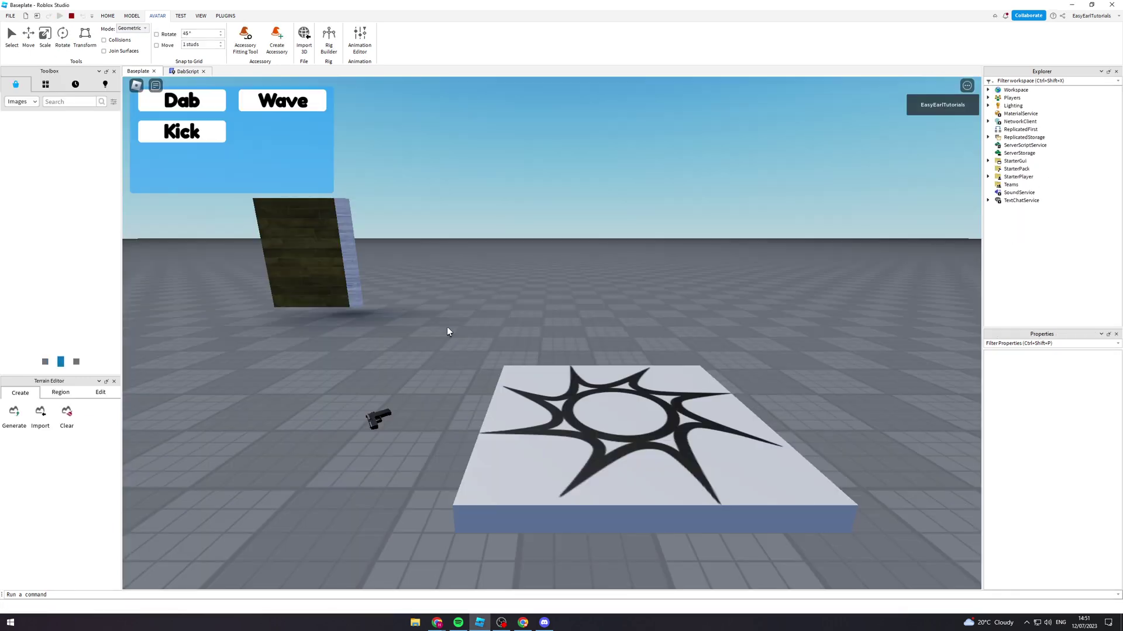
key(w)
right_drag(458, 334, 504, 334)
key(space)
key(s)
key(a)
key(d)
key(w)
key(w)
key(space)
key(s)
key(d)
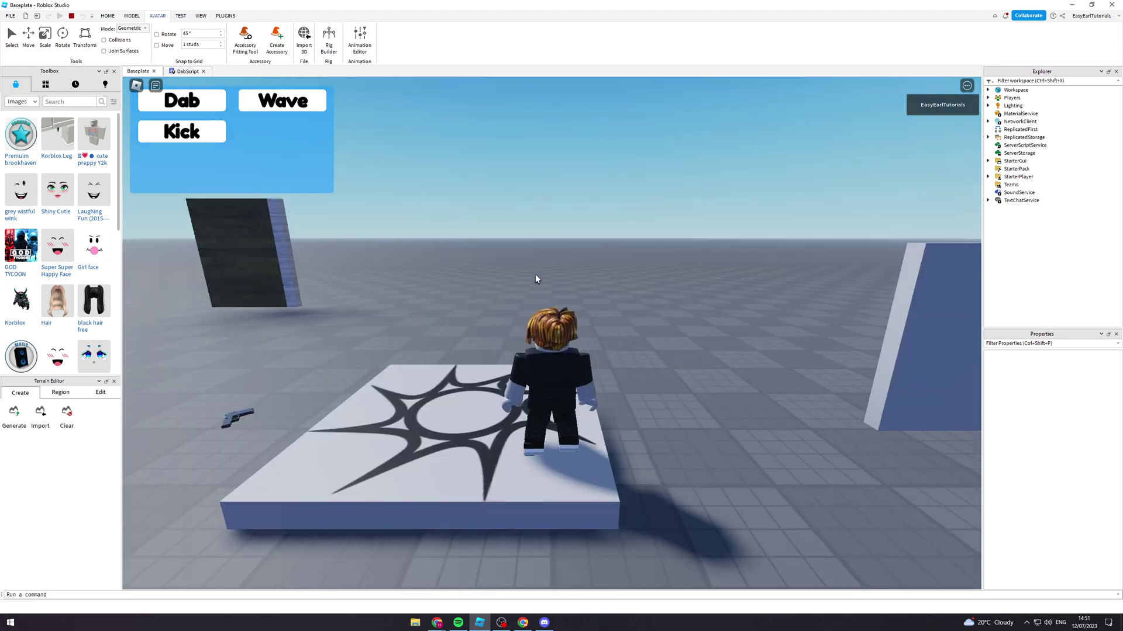
right_drag(535, 275, 521, 282)
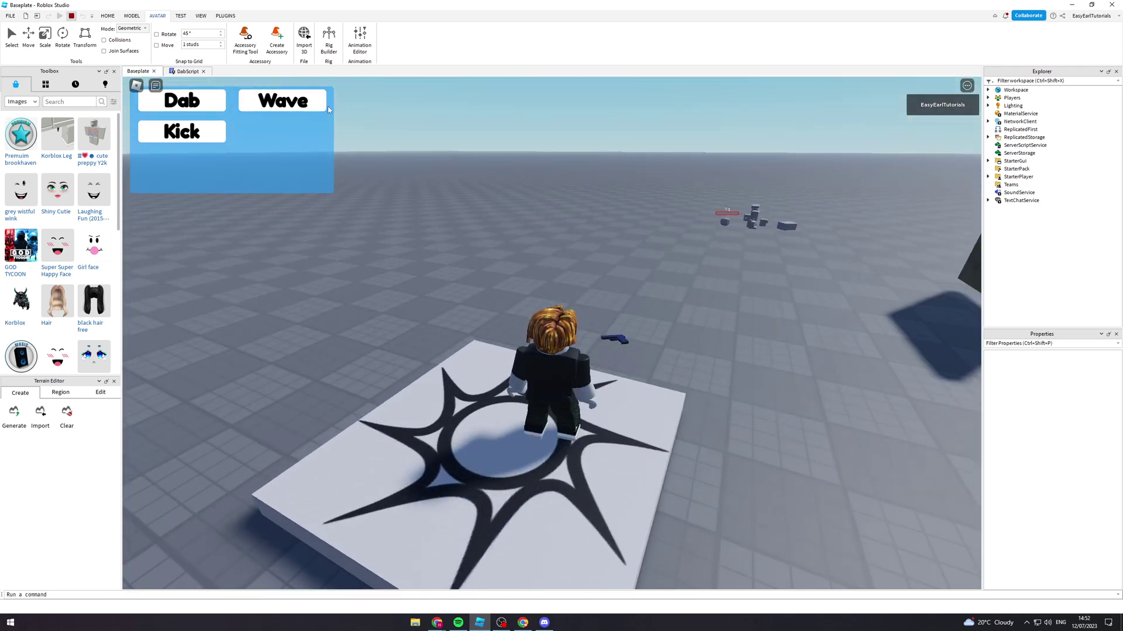
key(shift+F5)
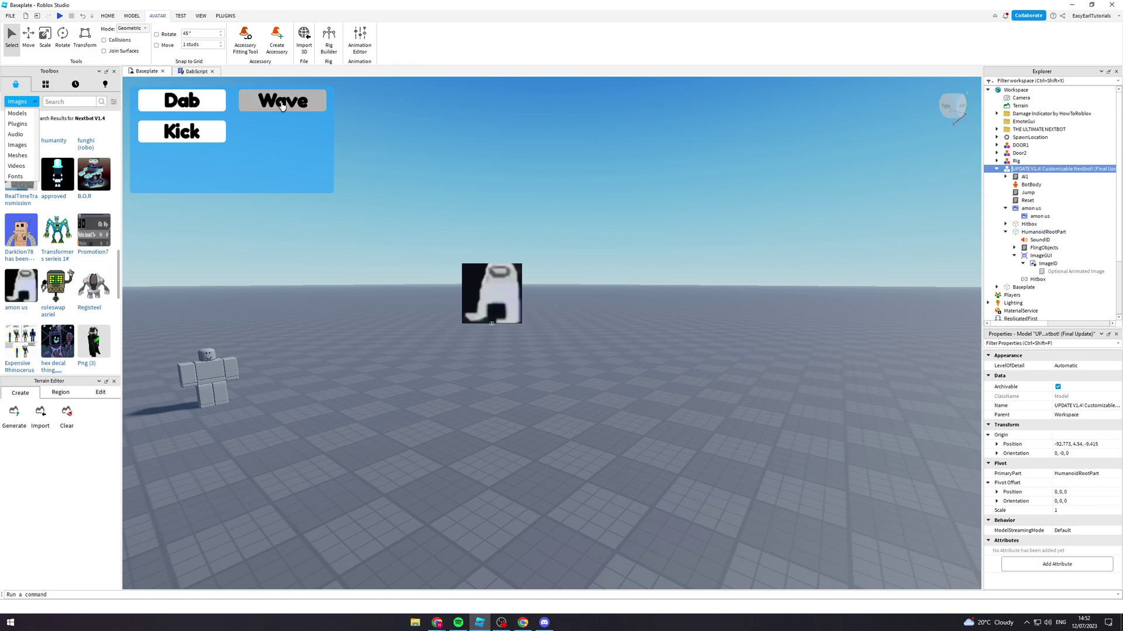
- Create a new Baseplate place and search the Toolbox models for "nextbot v1.4"
click(10, 16)
click(20, 27)
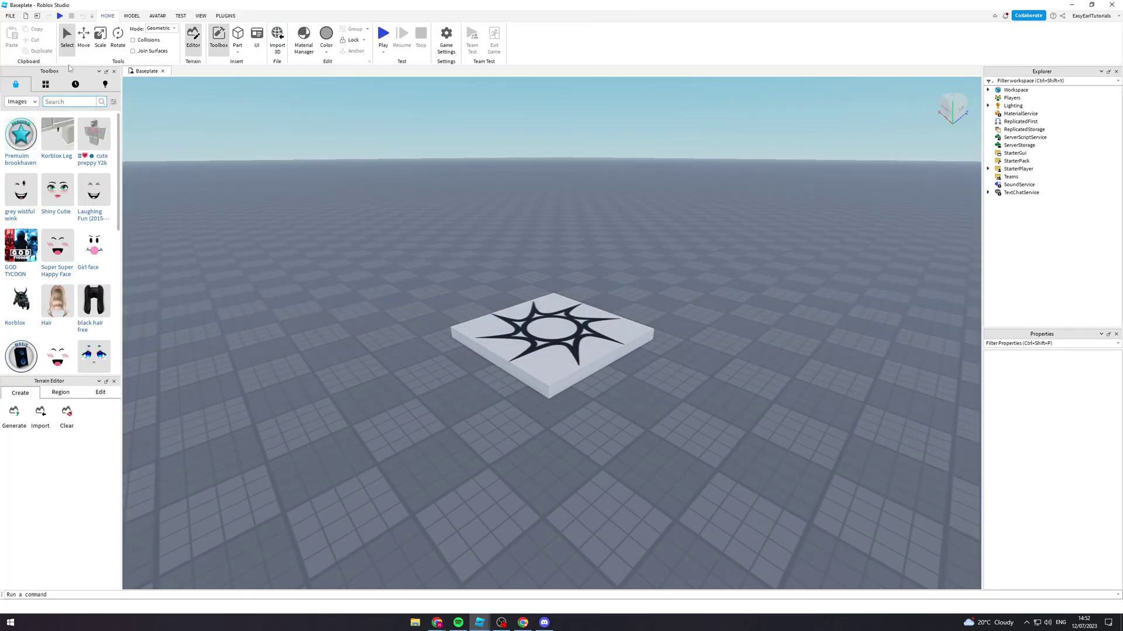
click(62, 101)
text(nextbot)
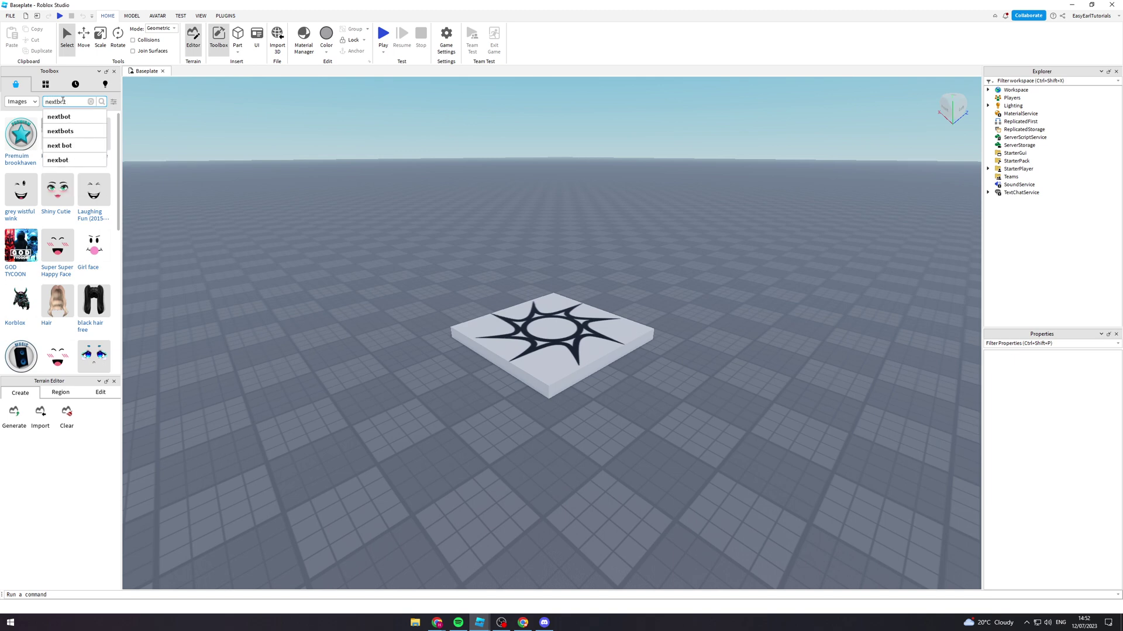
text( v1.4)
key(Return)
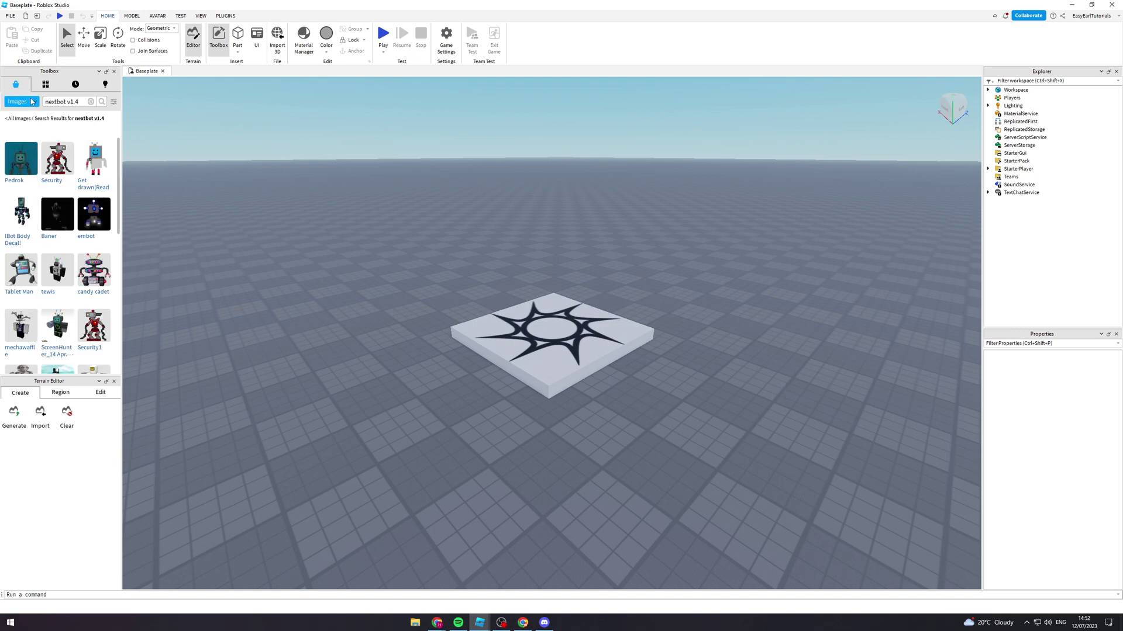
click(32, 102)
click(21, 113)
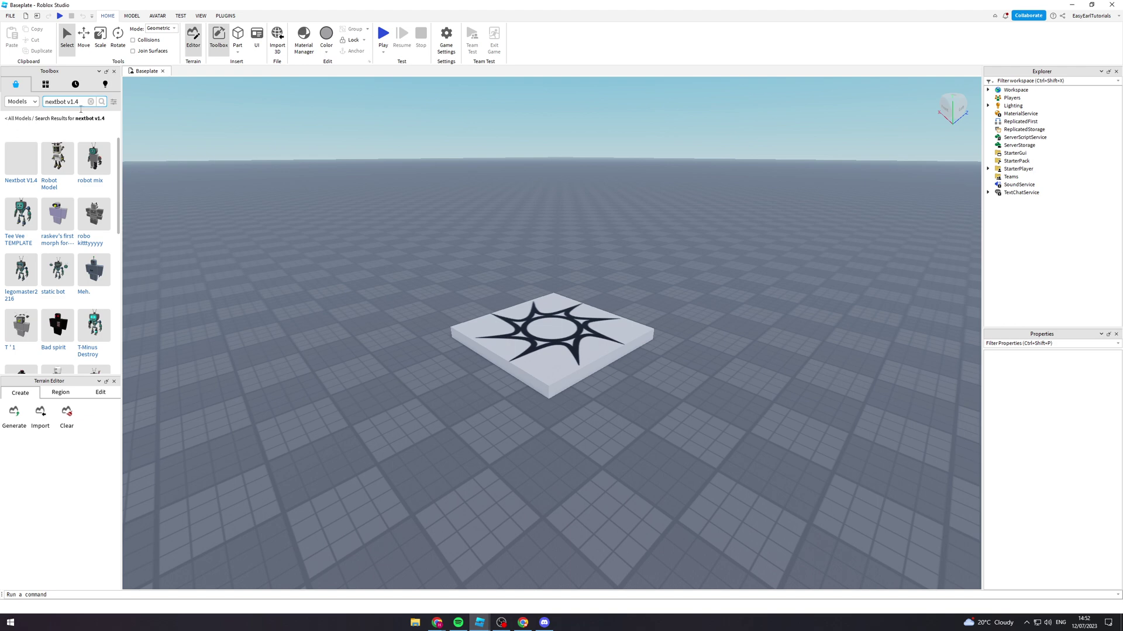
- Insert the Nextbot V1.4 model into the workspace, accepting its included scripts
mouse_move(20, 168)
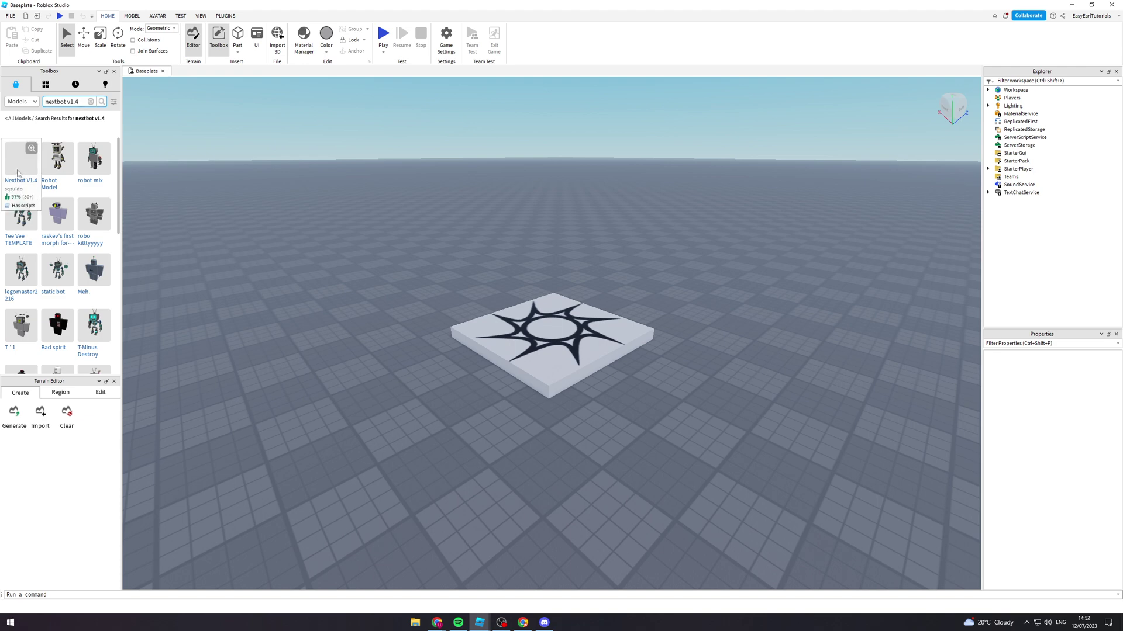
click(18, 173)
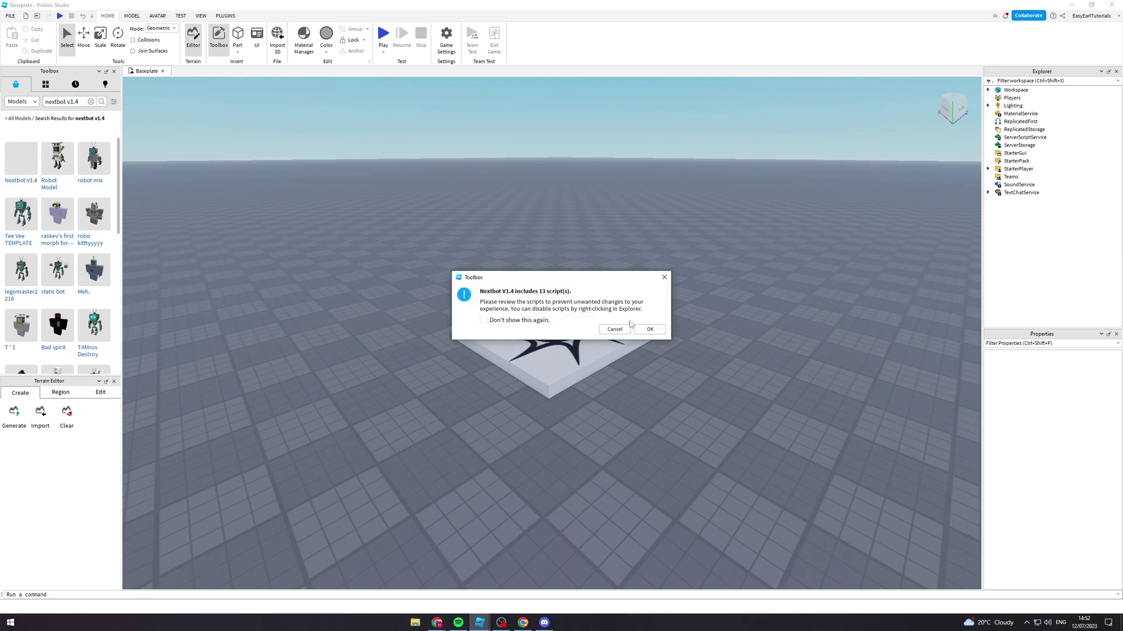
click(647, 329)
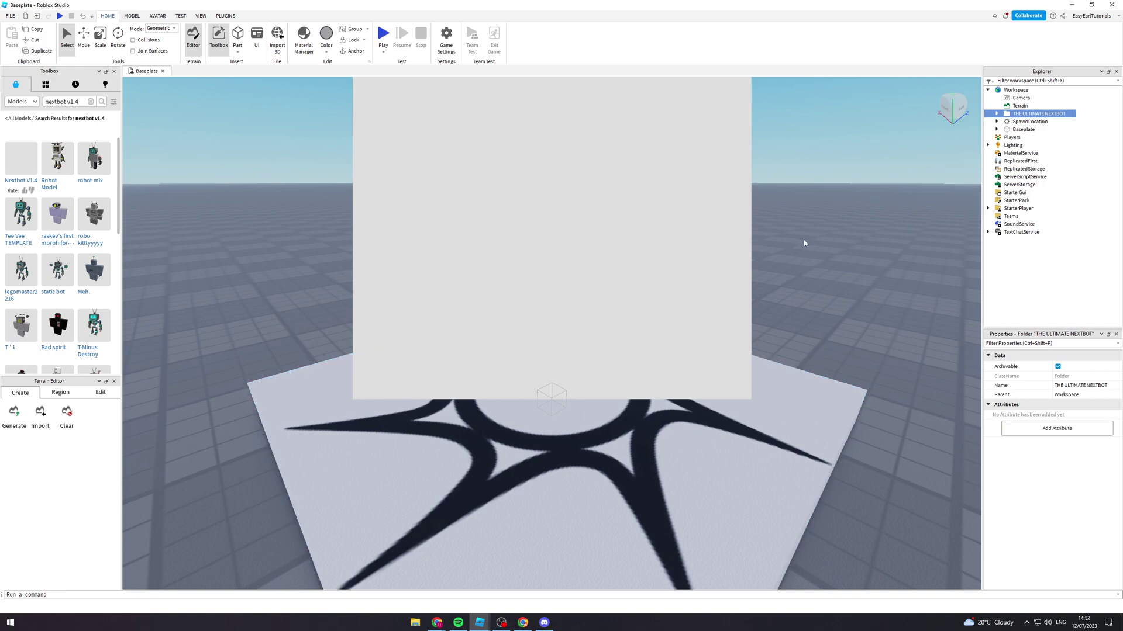
right_drag(805, 243, 804, 239)
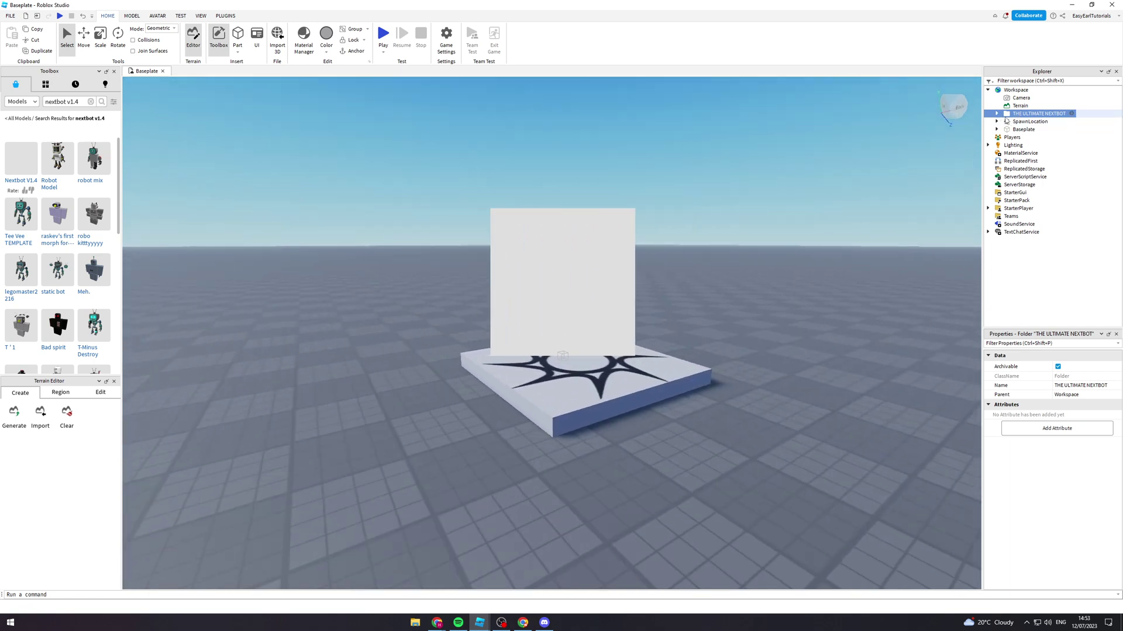
- Move the scary and vhs effects from THE ULTIMATE NEXTBOT's Lighting folder into the Lighting service, and delete the emptied folder
click(997, 114)
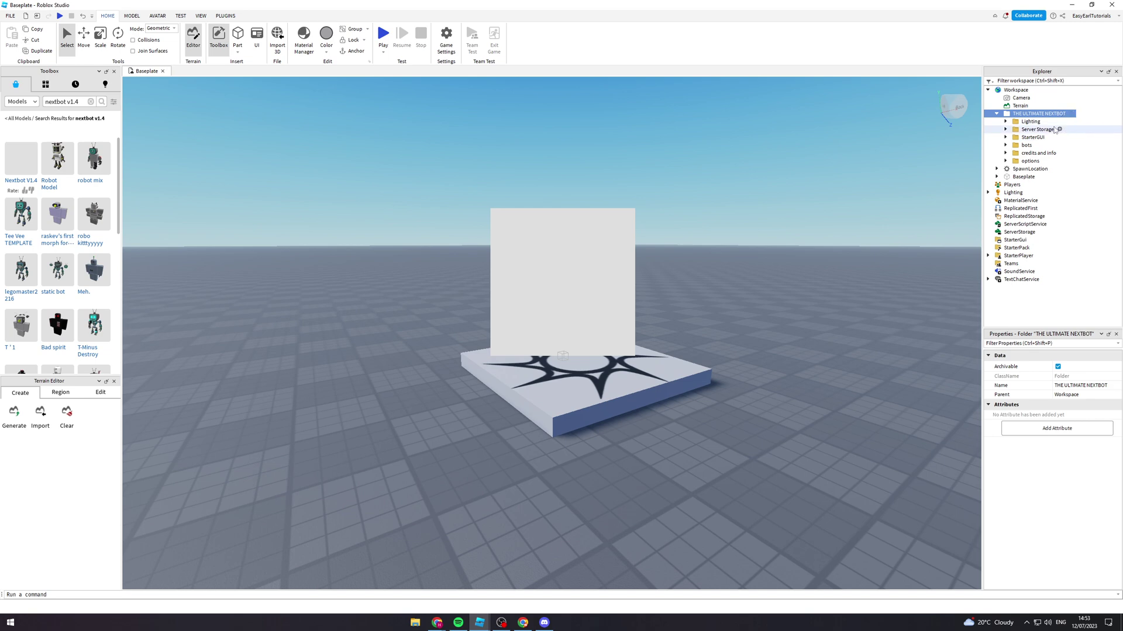
click(1020, 123)
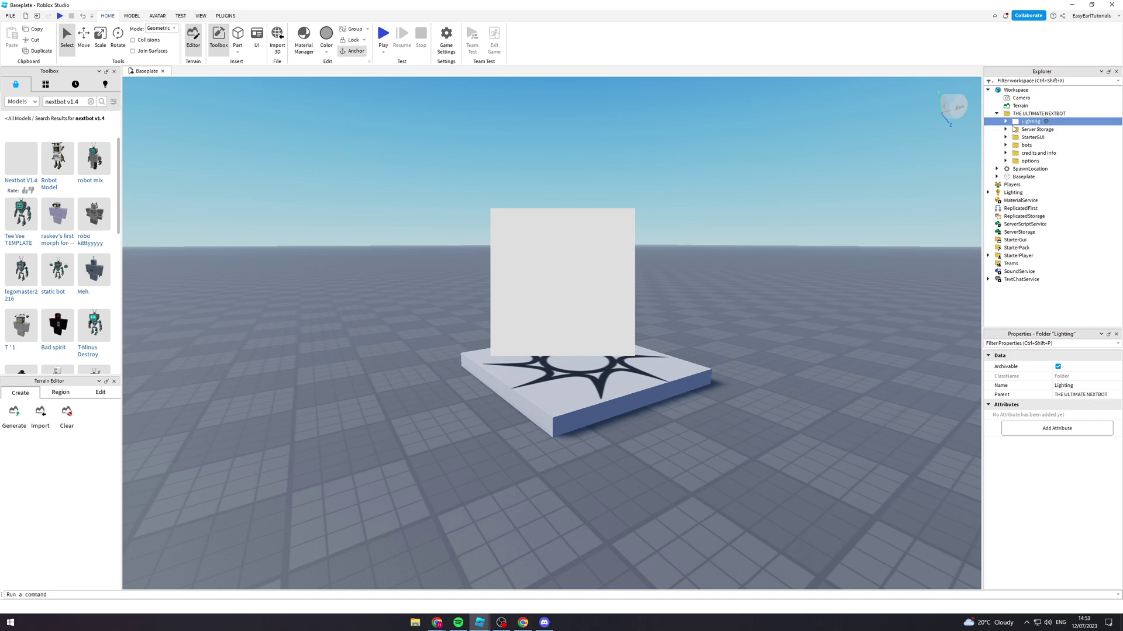
click(1006, 121)
click(1034, 129)
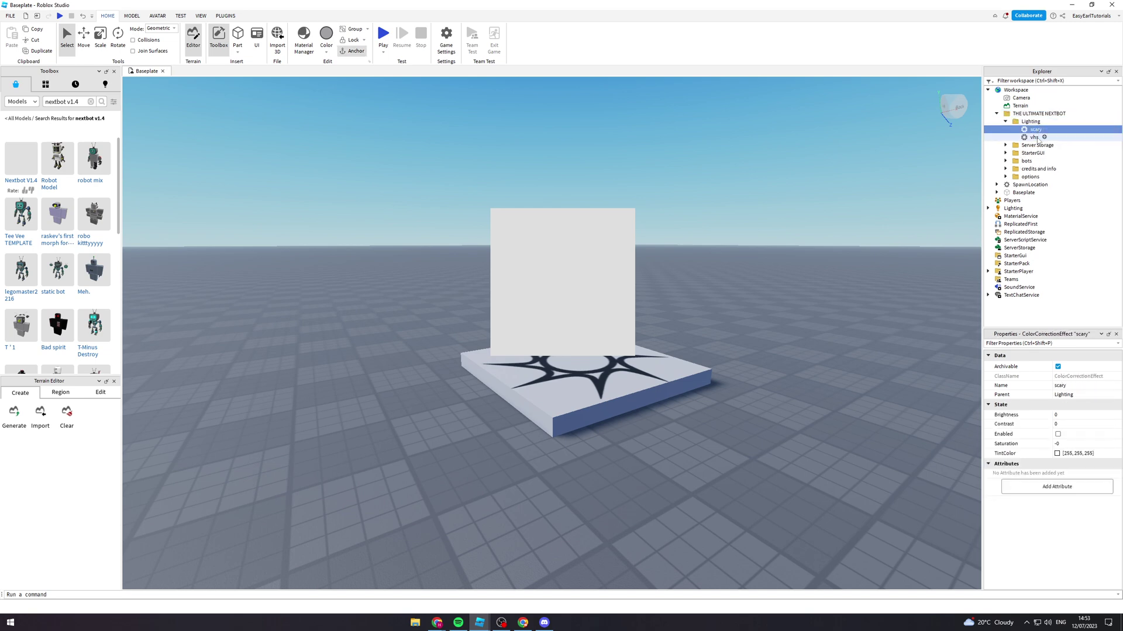
shift+click(1034, 137)
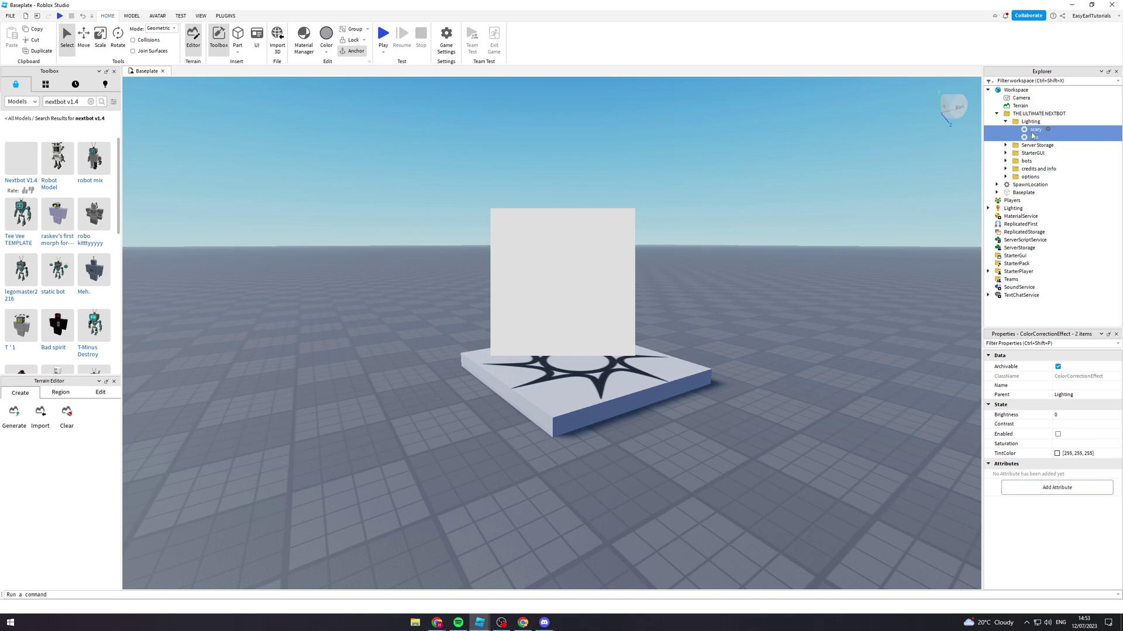
drag(1033, 135, 1014, 208)
click(1032, 122)
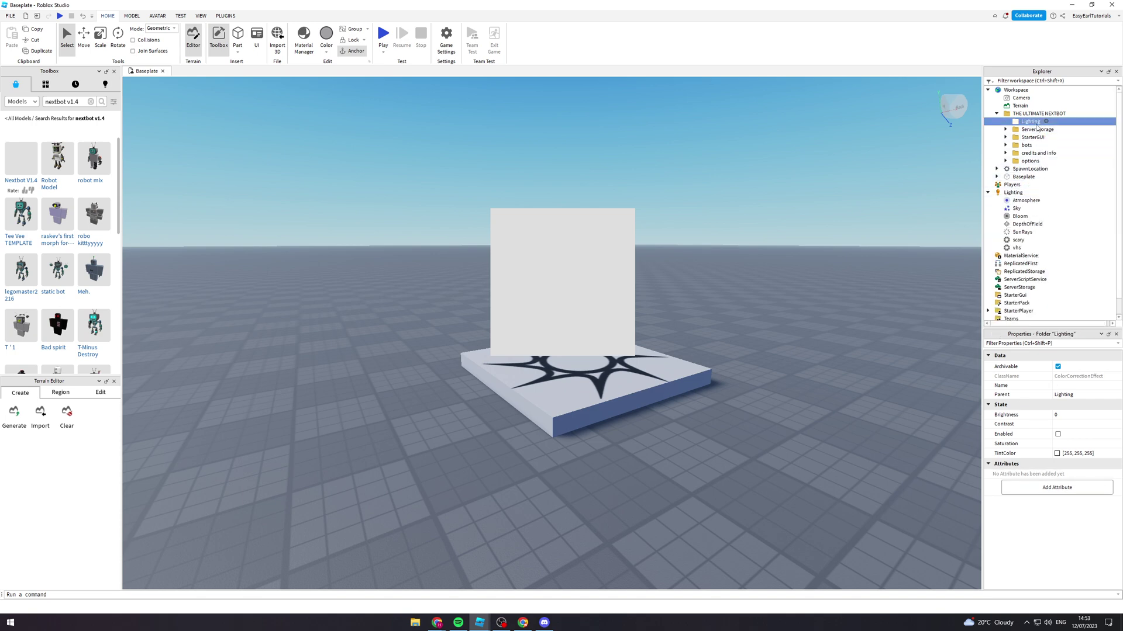
key(Delete)
- Move the NextbotAI module script from the Server Storage folder into the ServerStorage service, and delete the emptied folder
click(1029, 122)
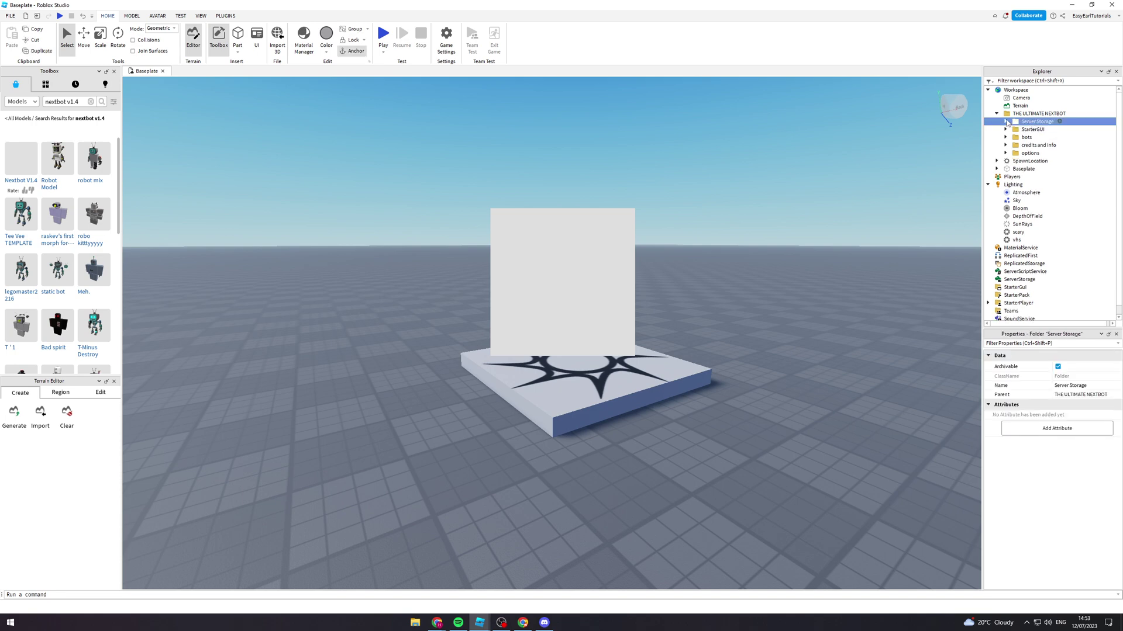
click(1005, 121)
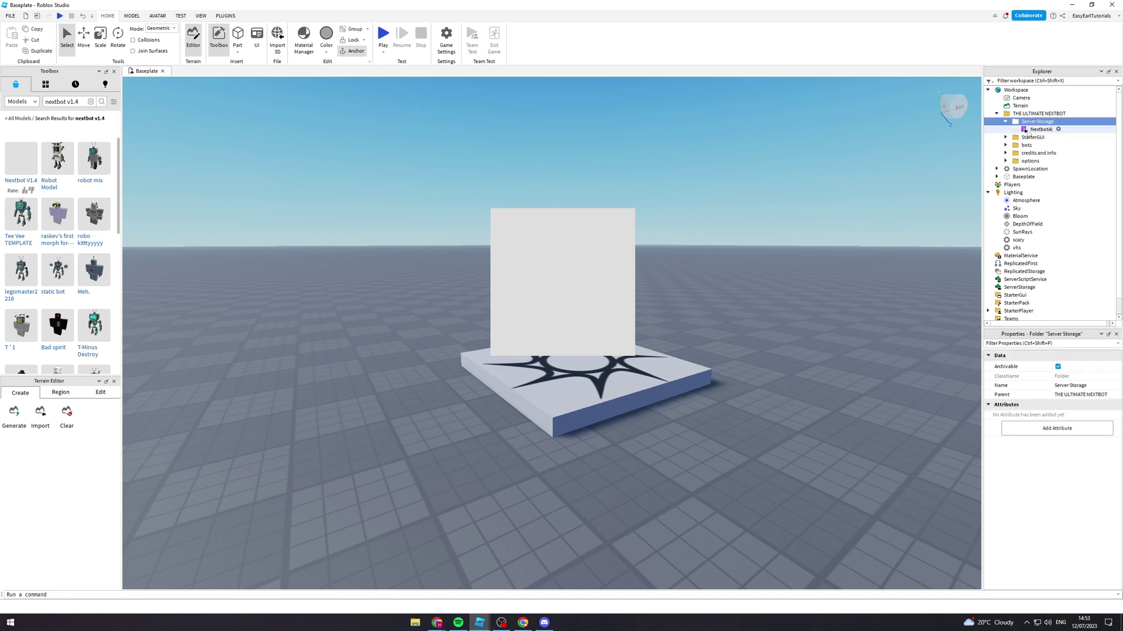
drag(1042, 130, 1039, 287)
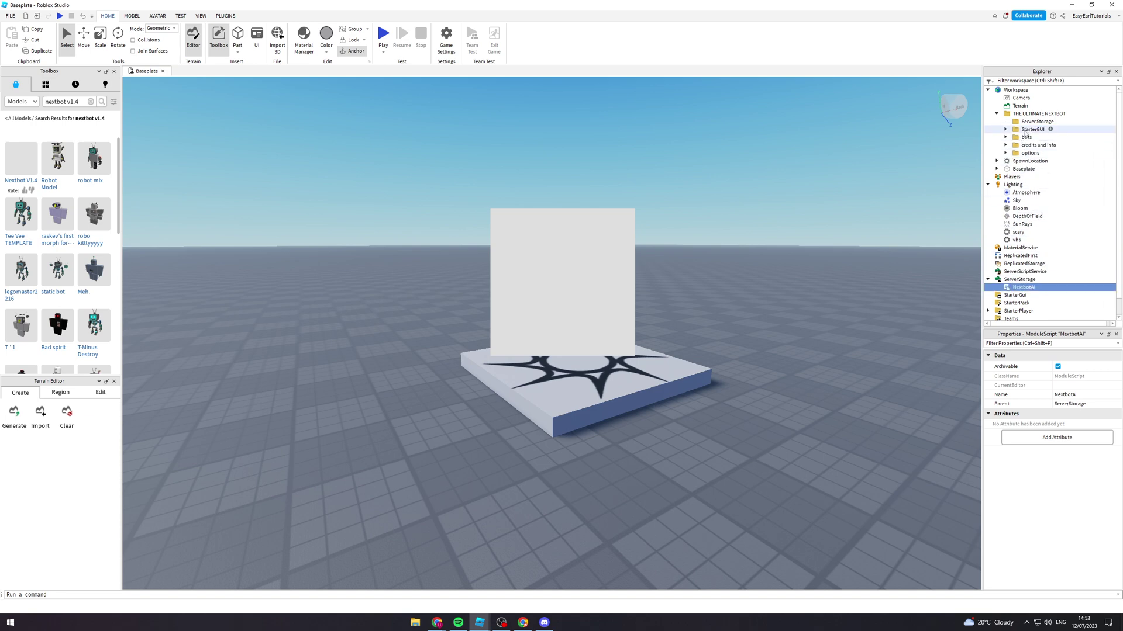
click(1028, 121)
key(Delete)
- Move FlashGUI from the nextbot's StarterGUI folder into the StarterGui service, and delete the emptied folder
double_click(1016, 121)
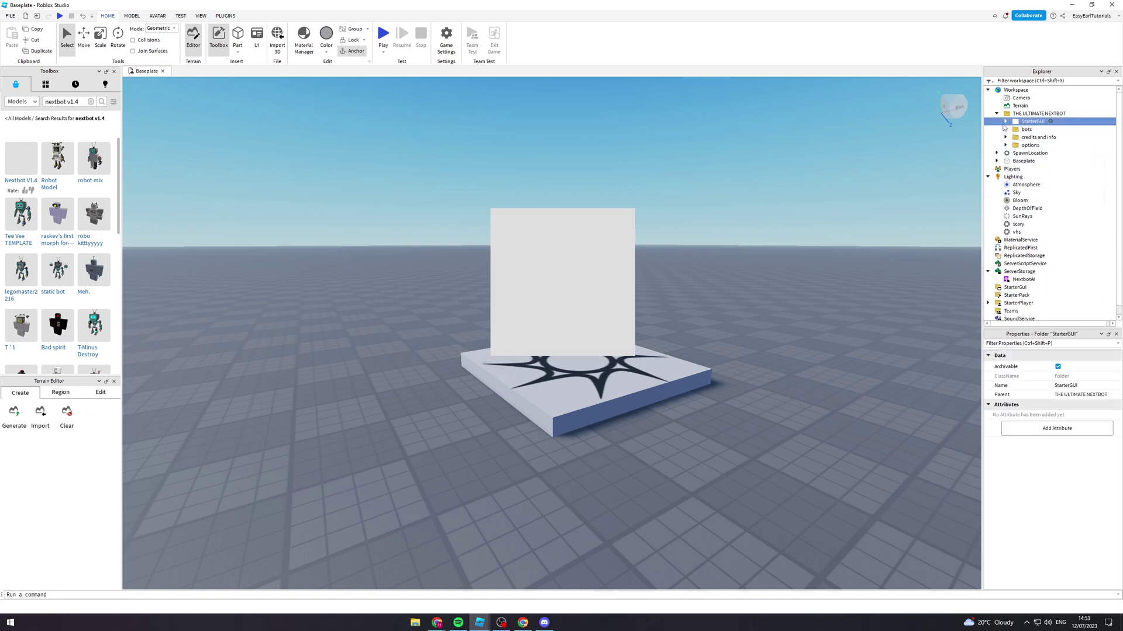
click(1013, 130)
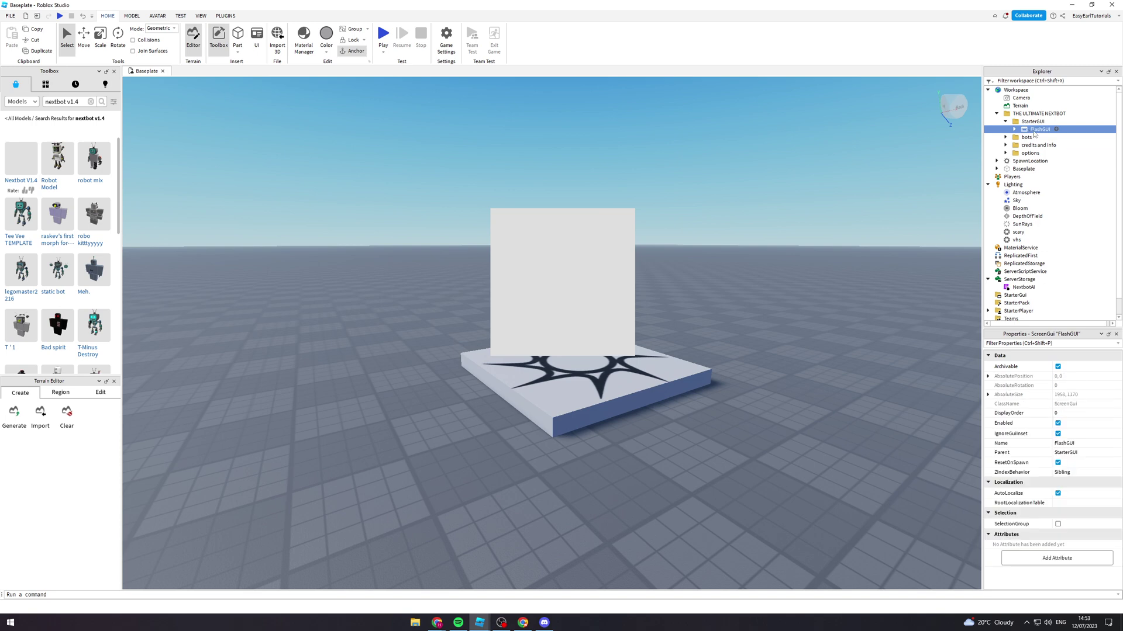
drag(1033, 133, 1032, 296)
click(1017, 122)
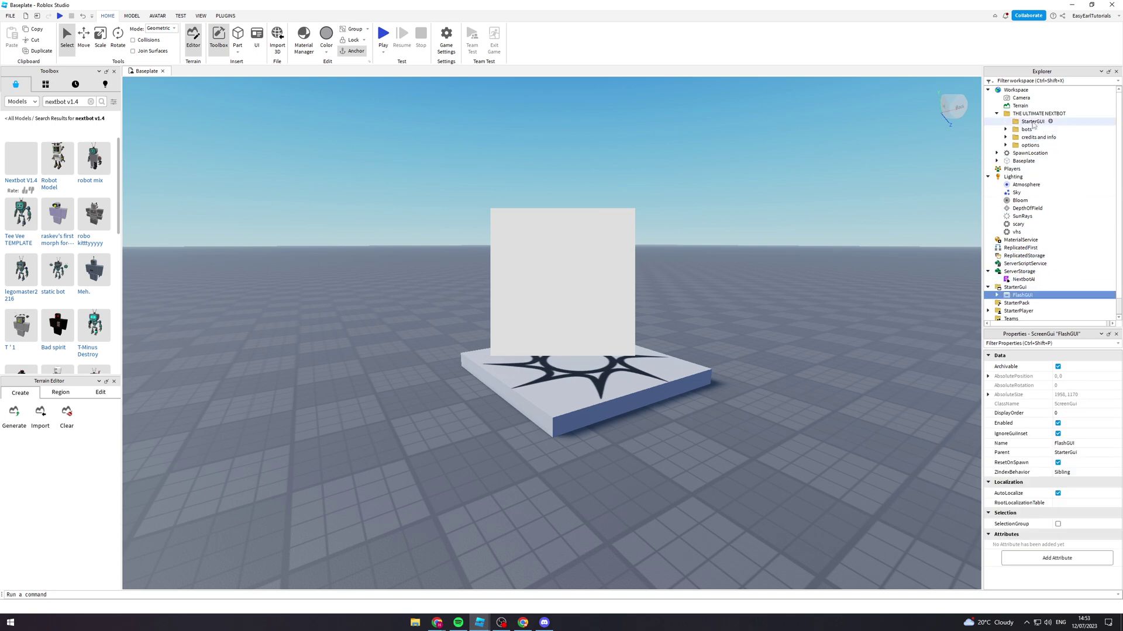
key(Delete)
- Move the UPDATE V1.4! Customizable Nextbot model from the bots folder directly into Workspace, and delete the emptied folder
click(1006, 121)
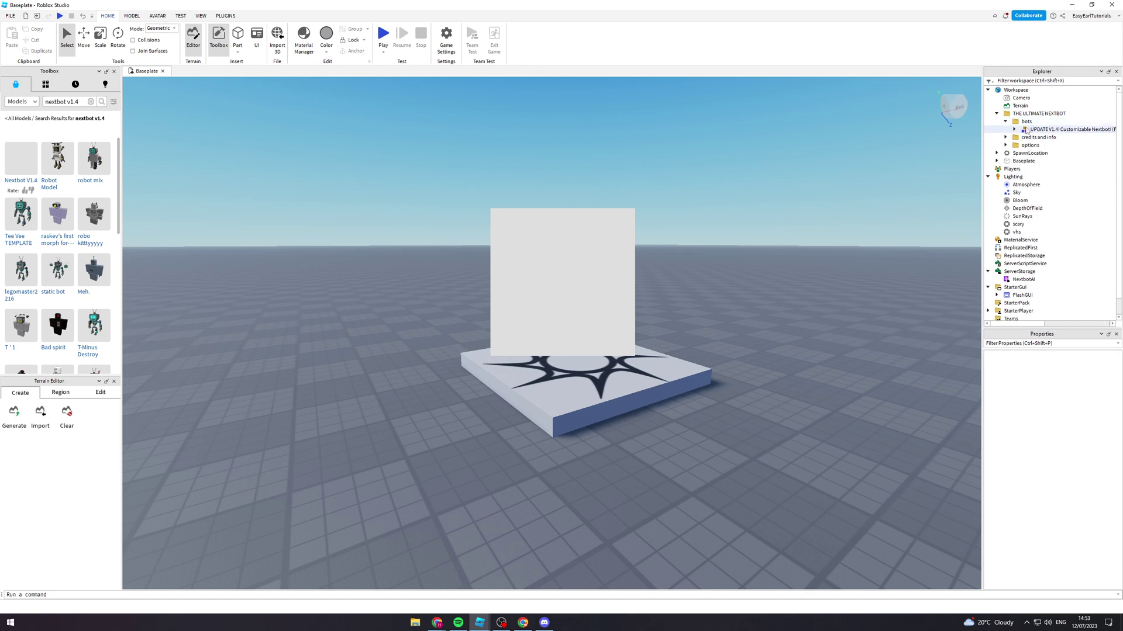
click(1033, 129)
drag(1033, 131, 1017, 91)
click(1029, 123)
key(Delete)
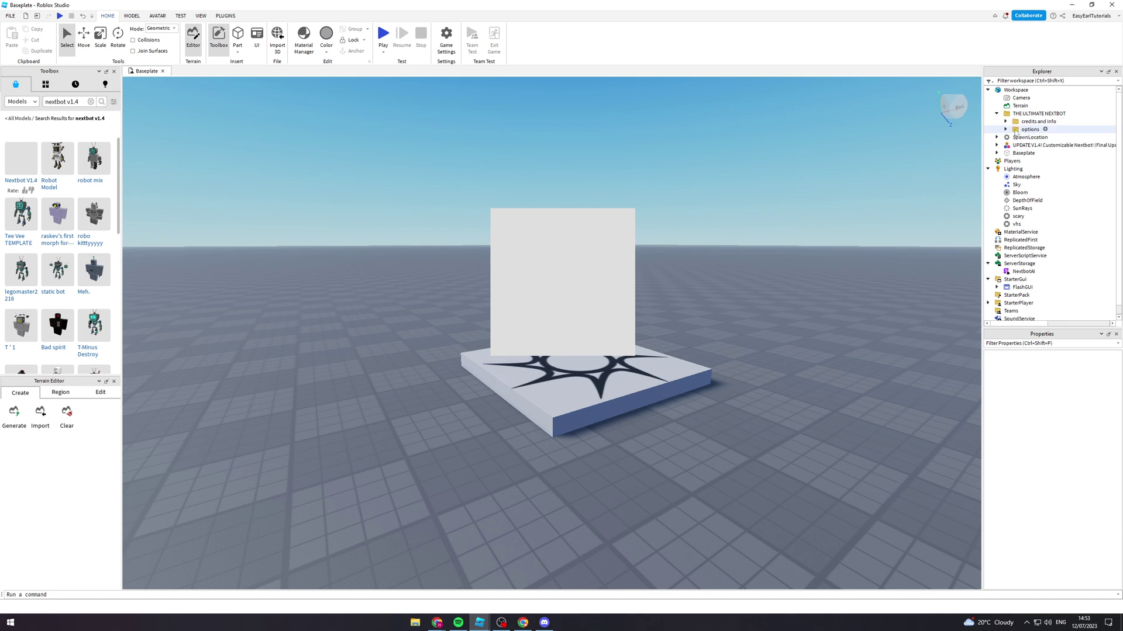
click(996, 114)
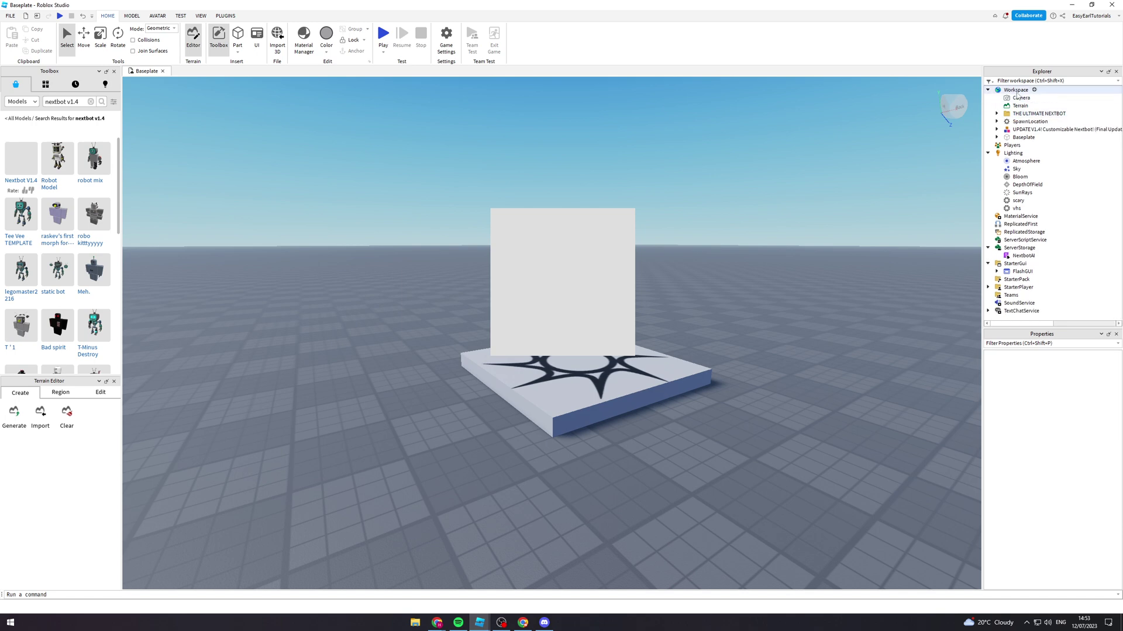
- Examine the nextbot standing on the spawn and expand its model in the Explorer to show its contents
key(a)
right_drag(687, 185, 694, 160)
key(s)
key(w)
key(d)
key(s)
key(w)
key(s)
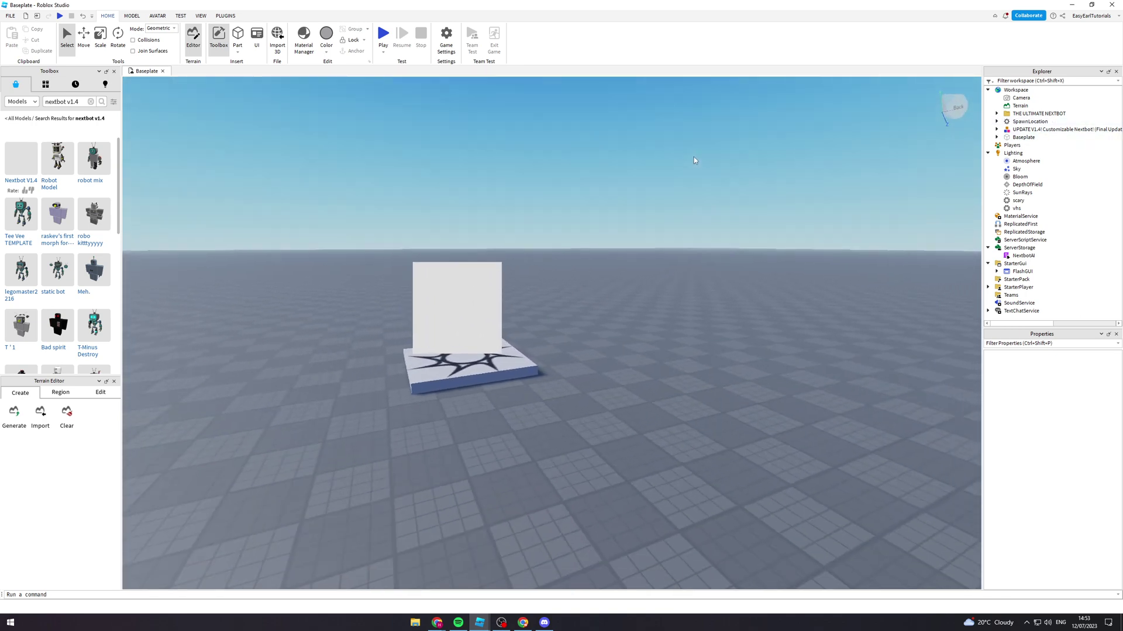
key(a)
key(a)
click(996, 129)
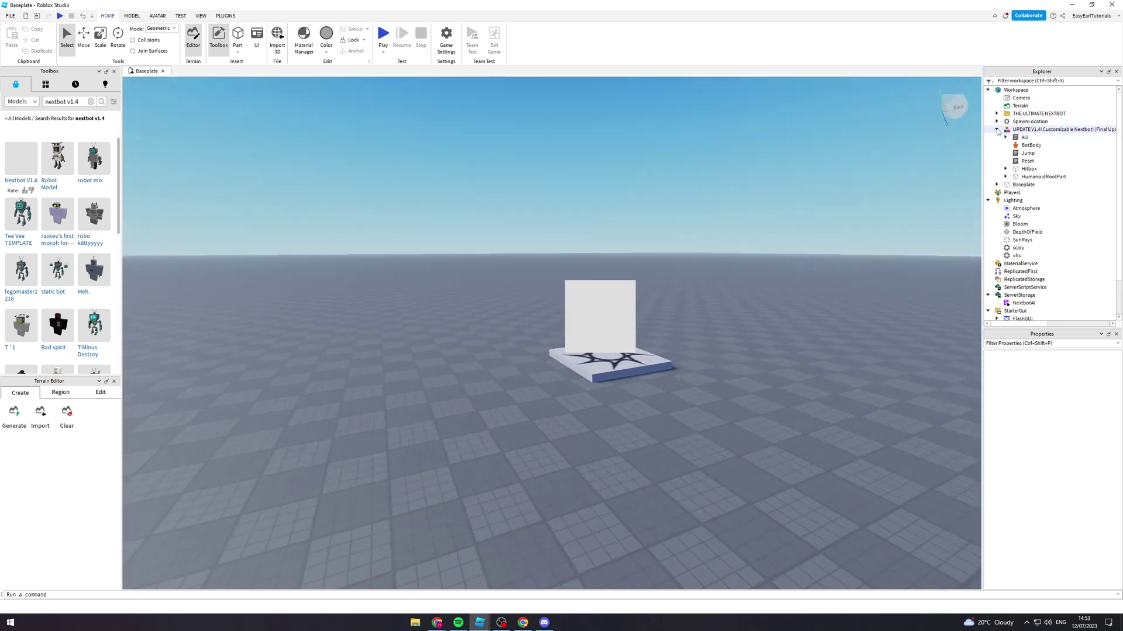
key(d)
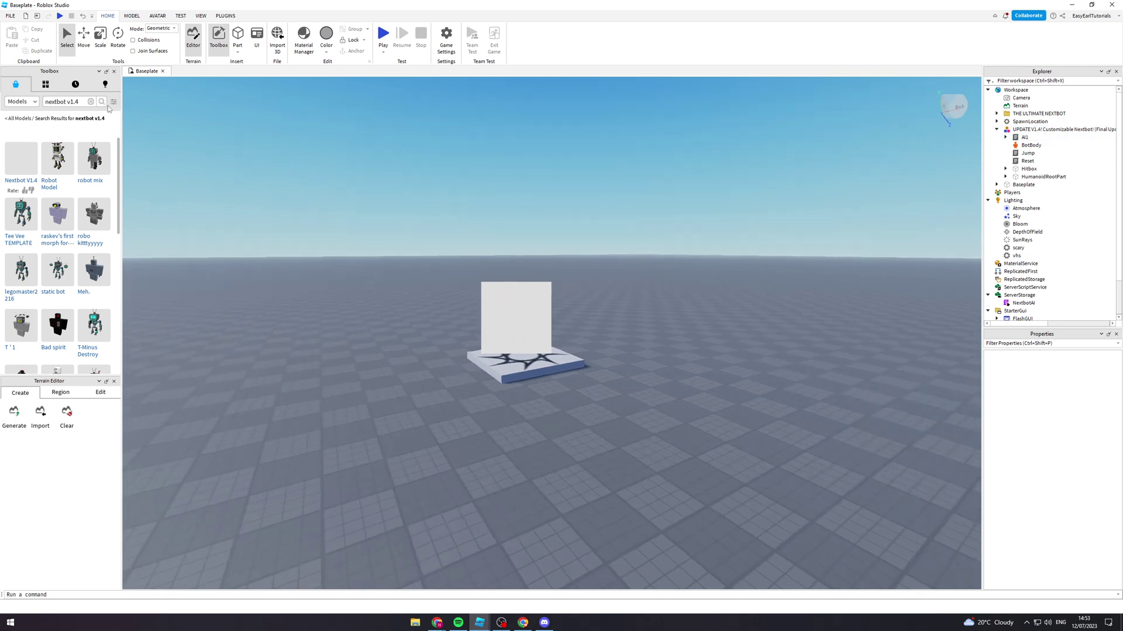
- Browse the Toolbox images and insert the "Help me rickroll all of Roblox" decal into Workspace
click(90, 102)
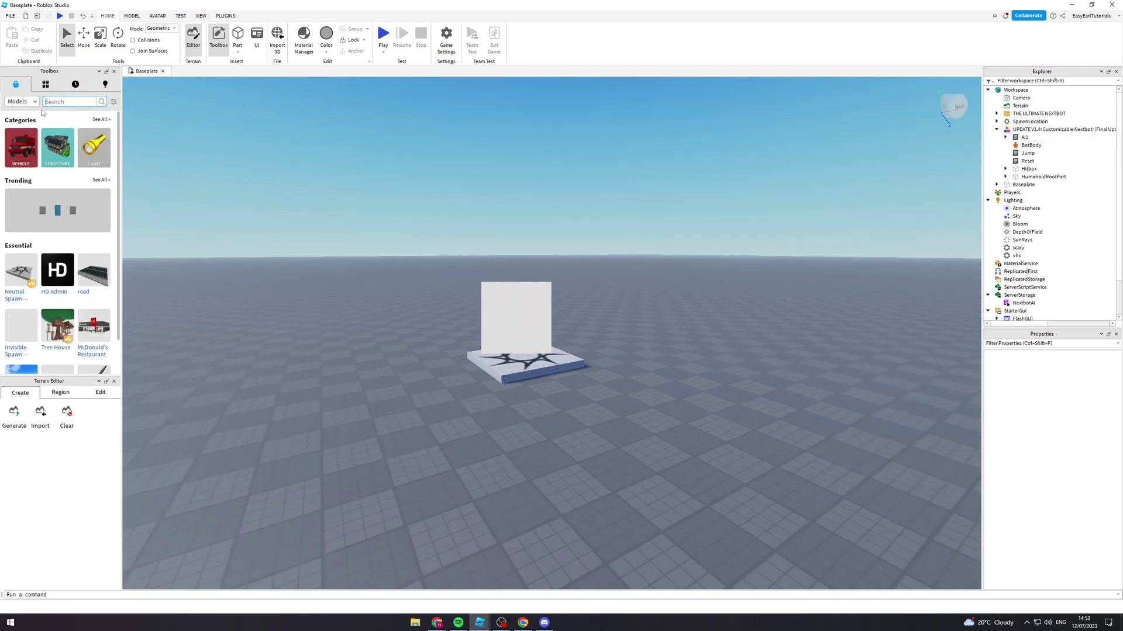
click(21, 101)
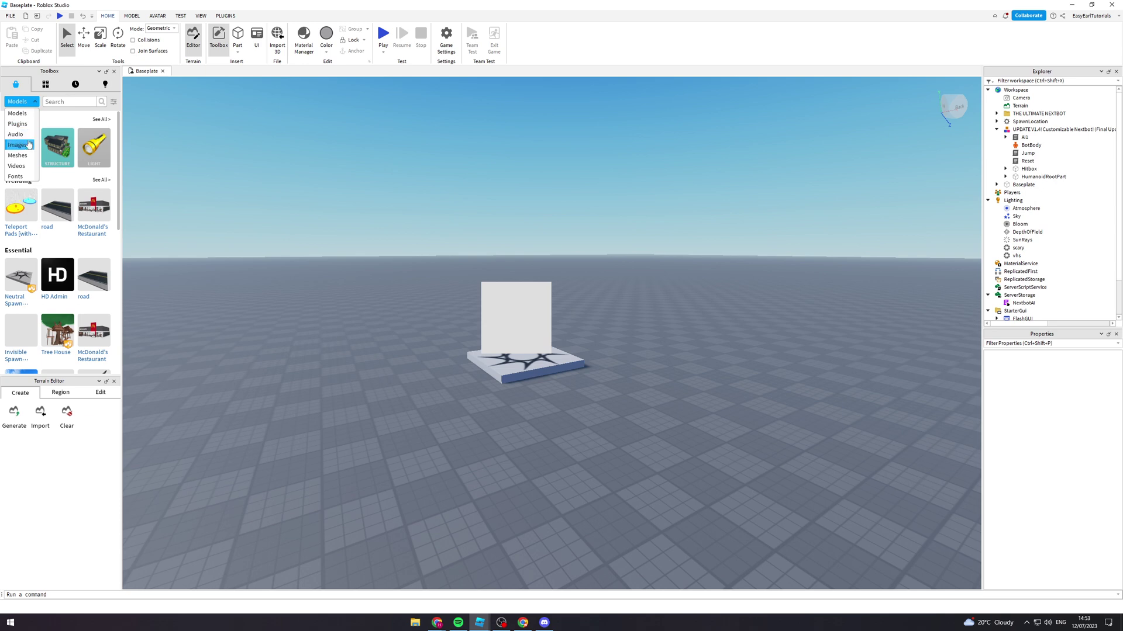
click(24, 134)
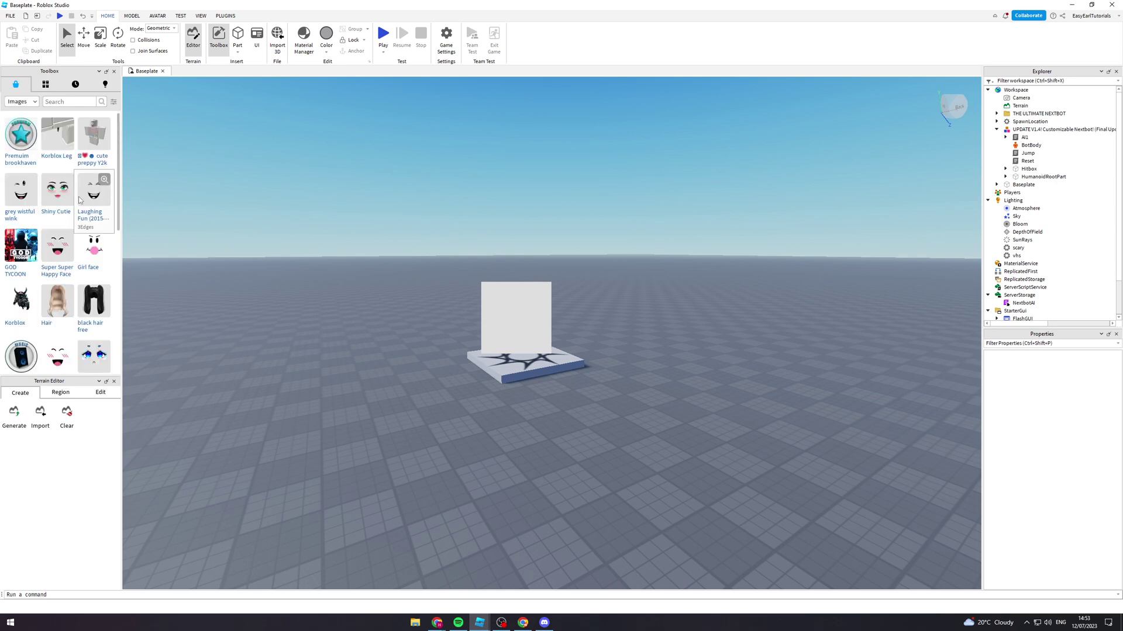
scroll(50, 163, down, 10)
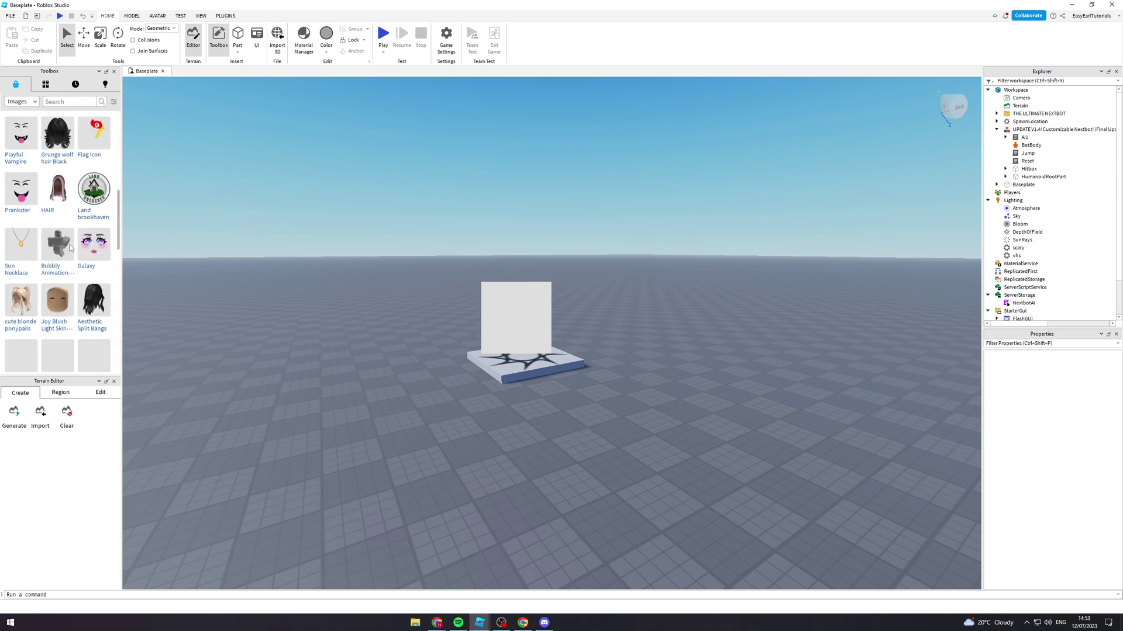
scroll(72, 264, down, 10)
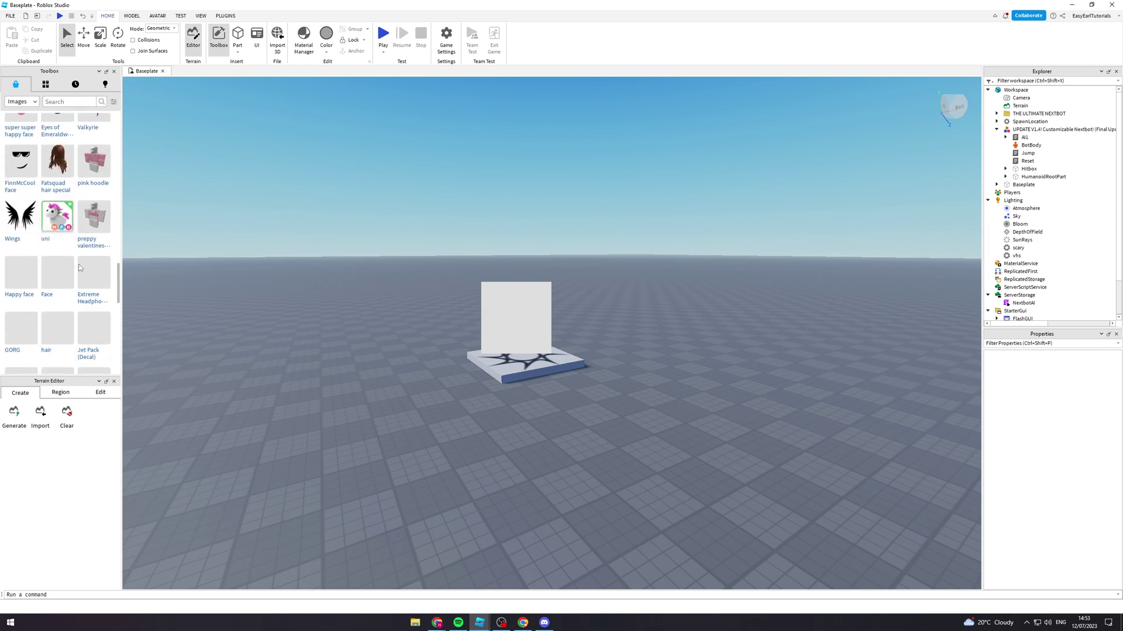
scroll(81, 267, down, 5)
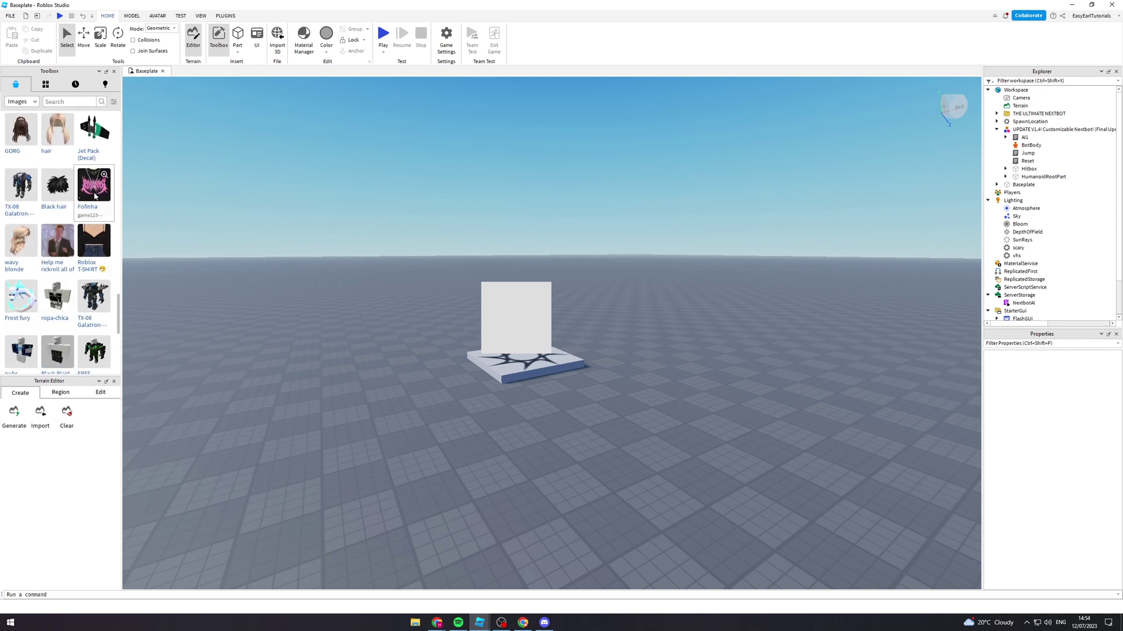
click(59, 198)
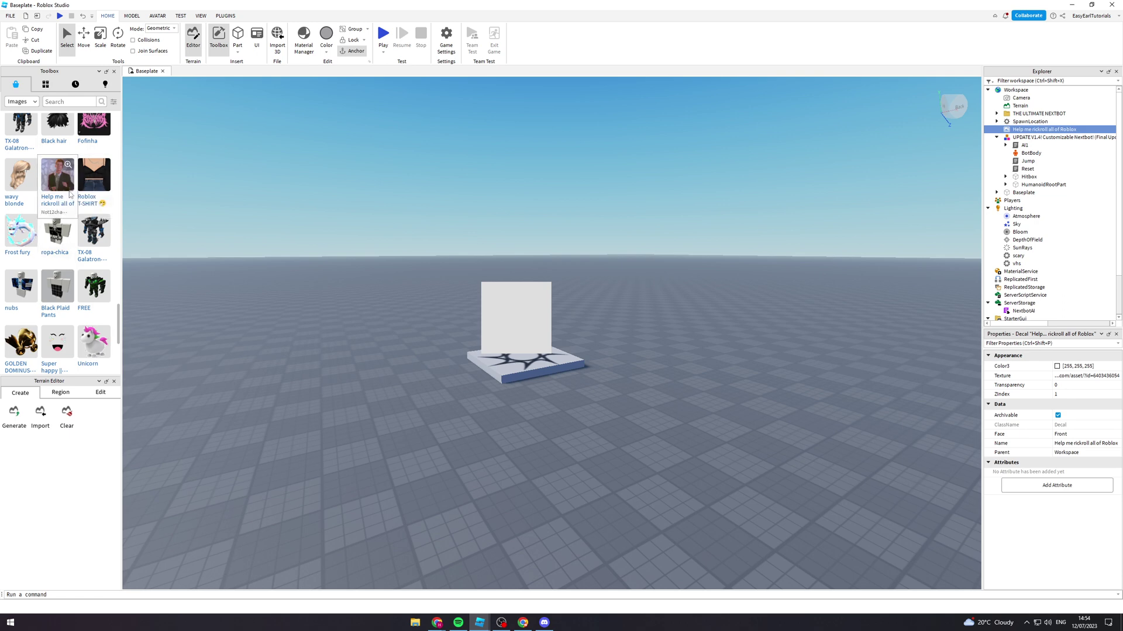
click(535, 321)
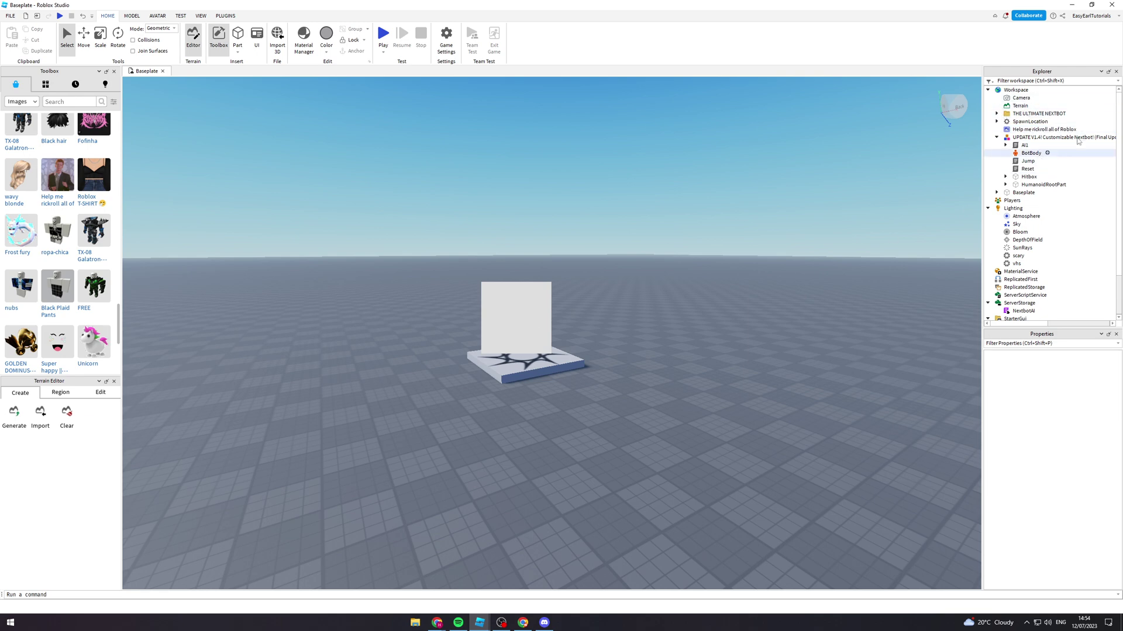
click(996, 138)
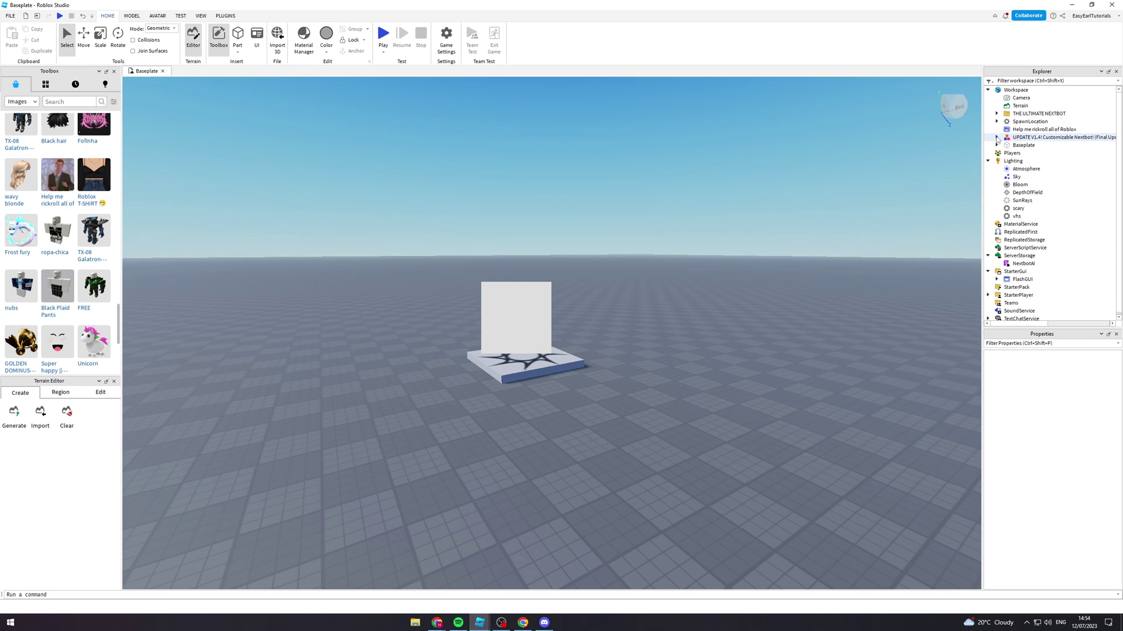
click(997, 137)
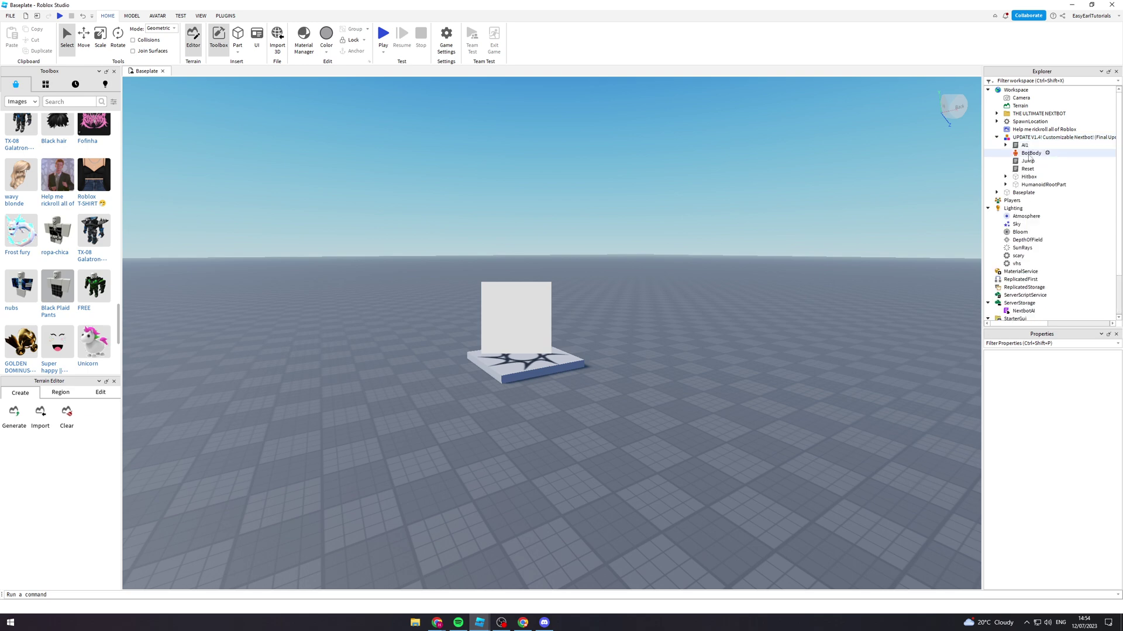
click(1005, 185)
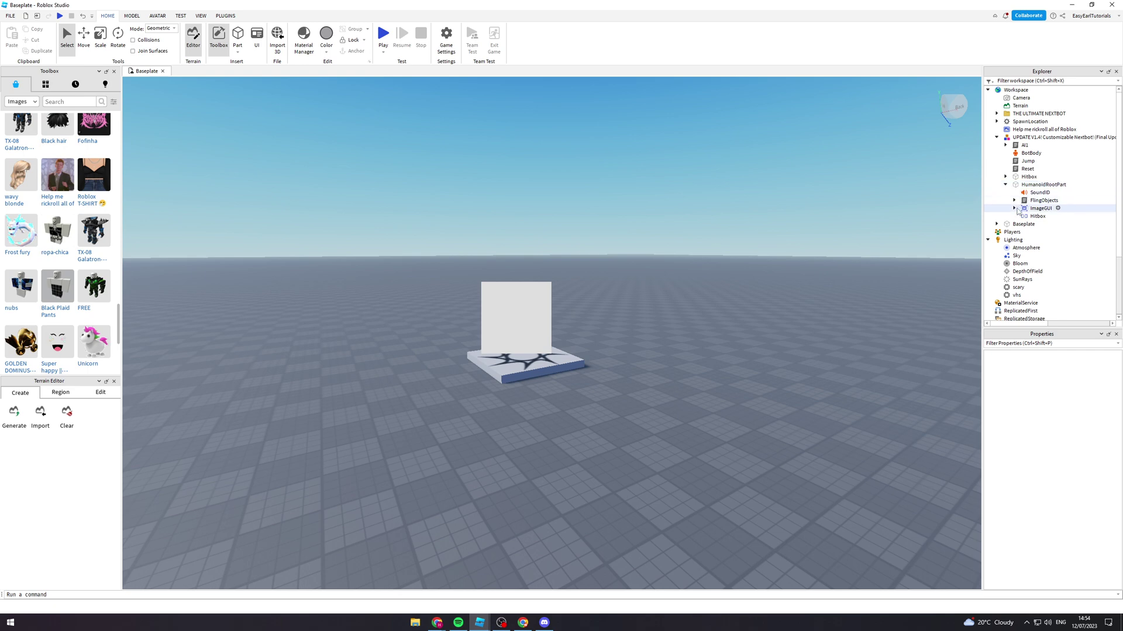
click(1015, 208)
click(1039, 216)
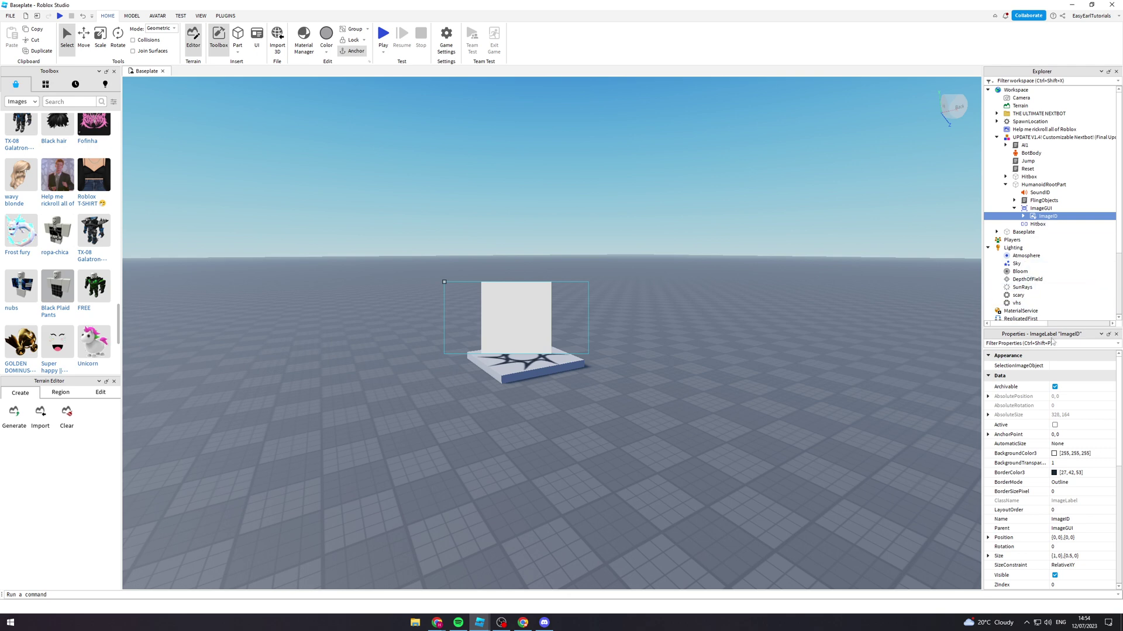
scroll(1070, 400, down, 3)
scroll(1072, 403, down, 5)
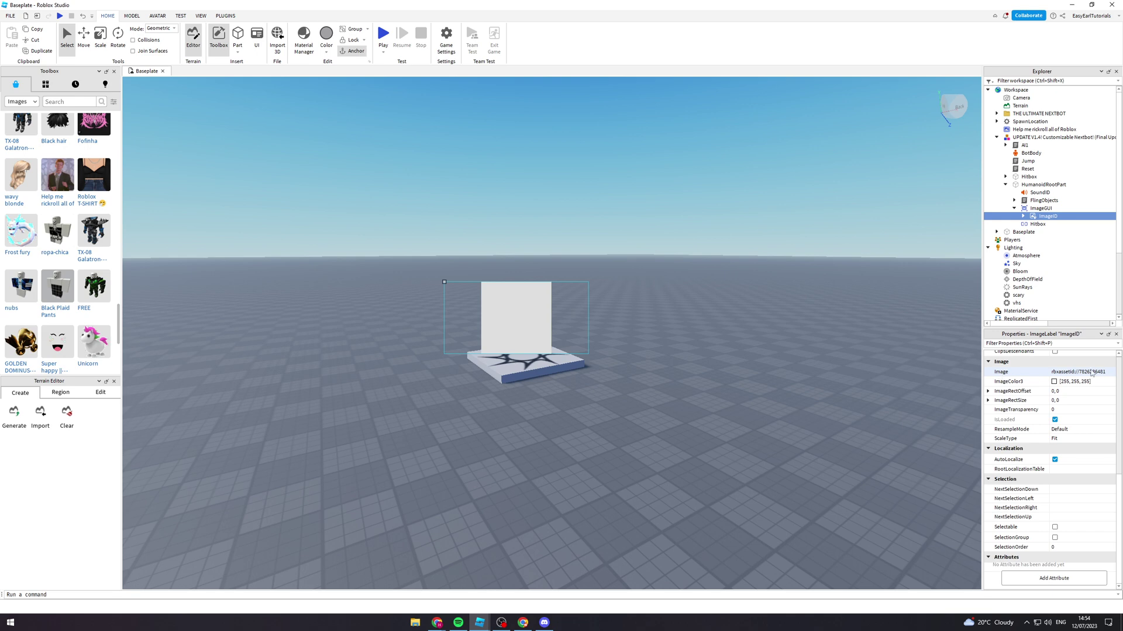
double_click(1091, 372)
key(ctrl+v)
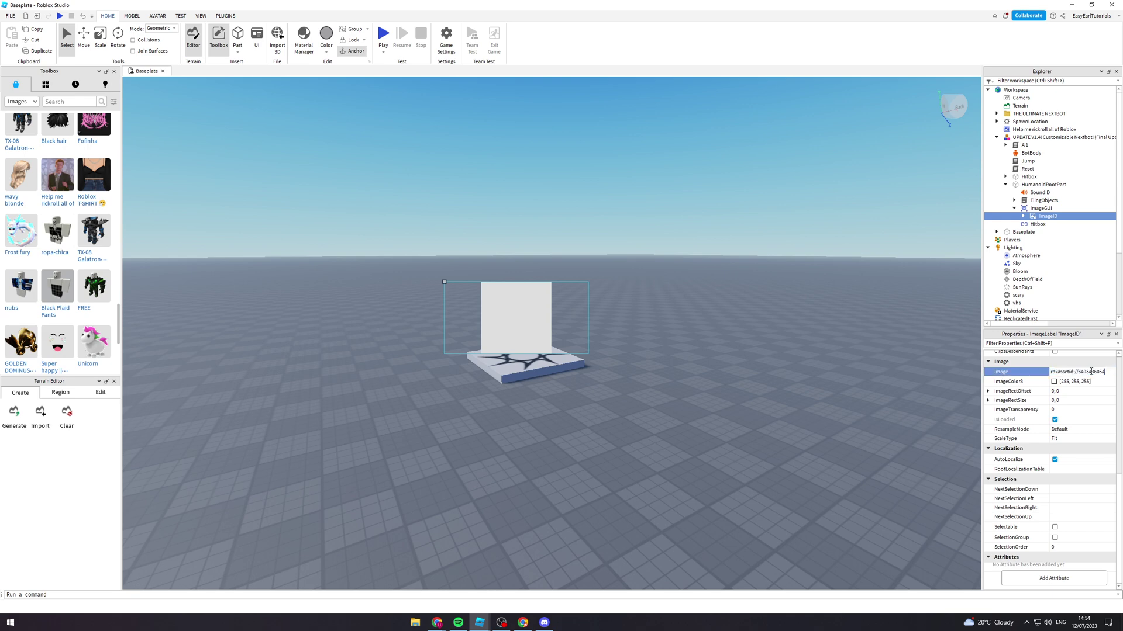
key(Return)
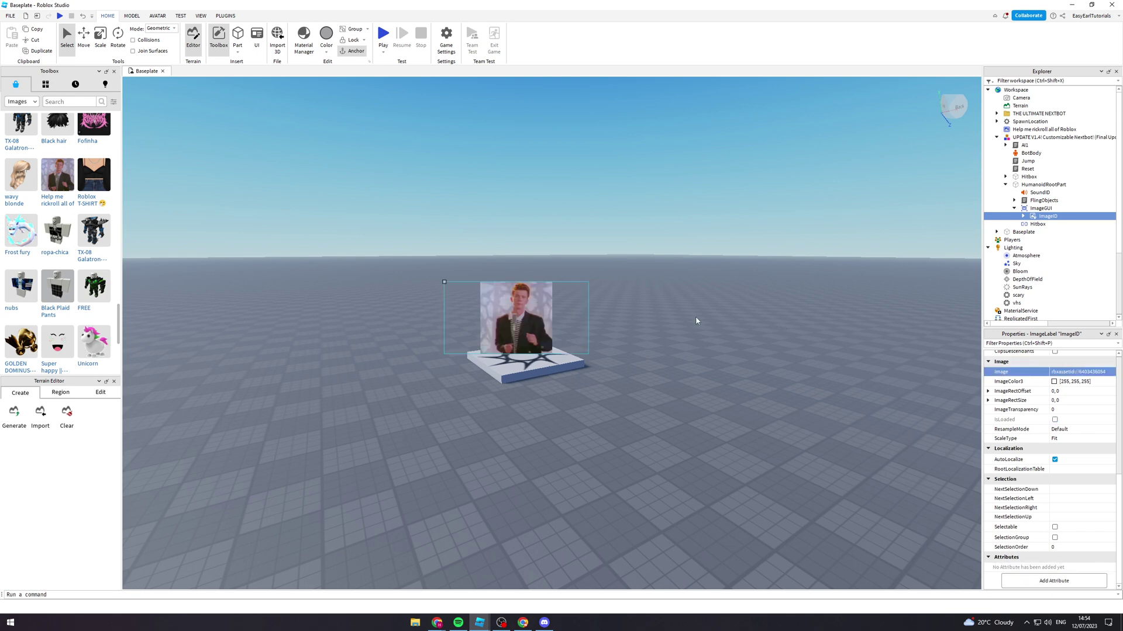
- Examine the nextbot's new image above the spawn from different angles and distances
right_drag(696, 318, 685, 318)
scroll(686, 318, up, 6)
scroll(686, 318, down, 3)
scroll(684, 317, up, 2)
scroll(685, 318, down, 3)
scroll(684, 317, down, 4)
scroll(685, 318, up, 2)
right_drag(686, 318, 686, 317)
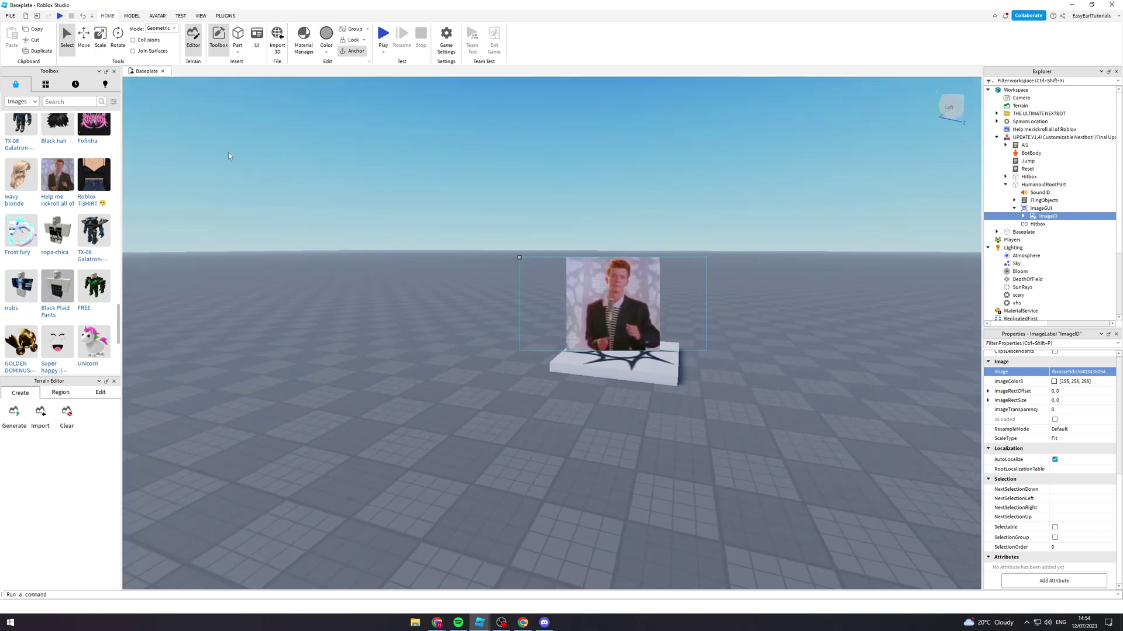
- Search the Toolbox's audio assets for "scary"
click(21, 101)
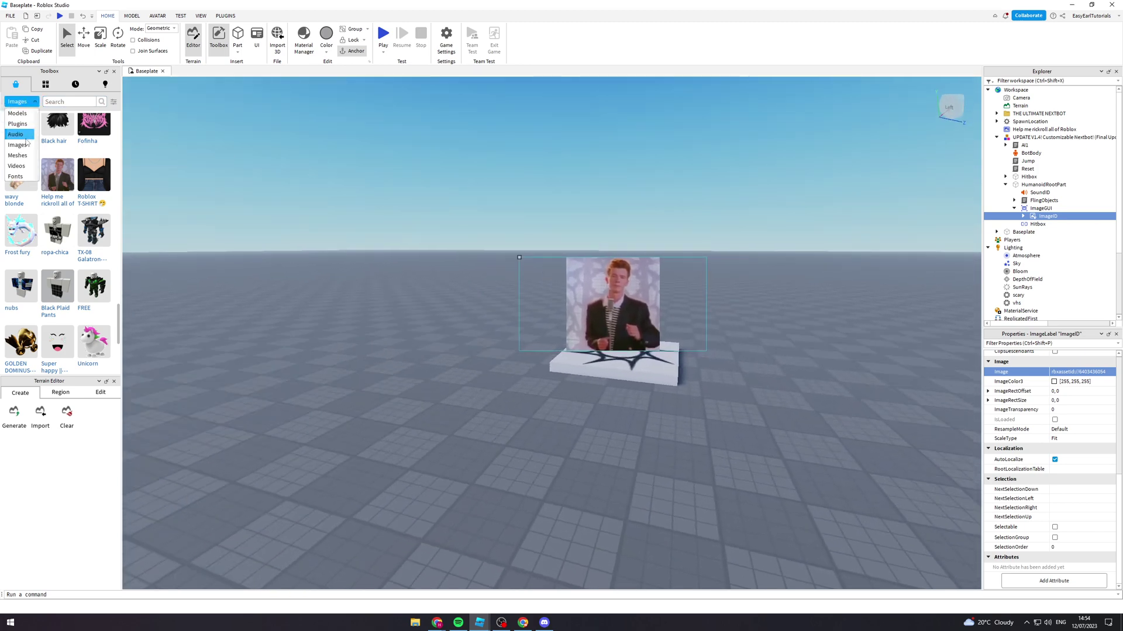
click(23, 135)
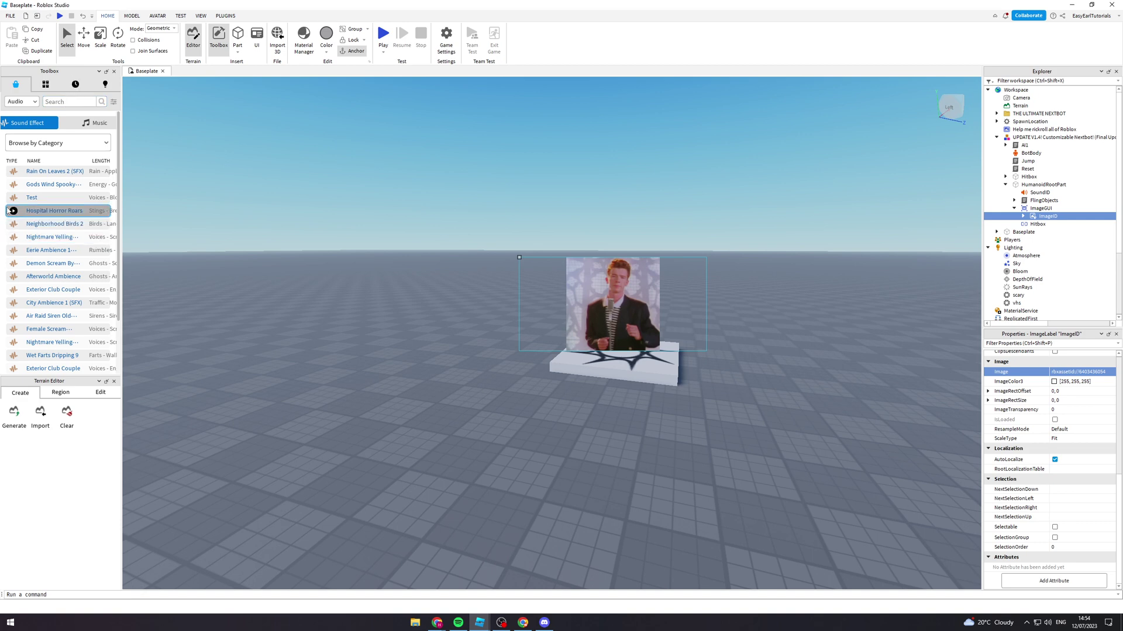
click(75, 103)
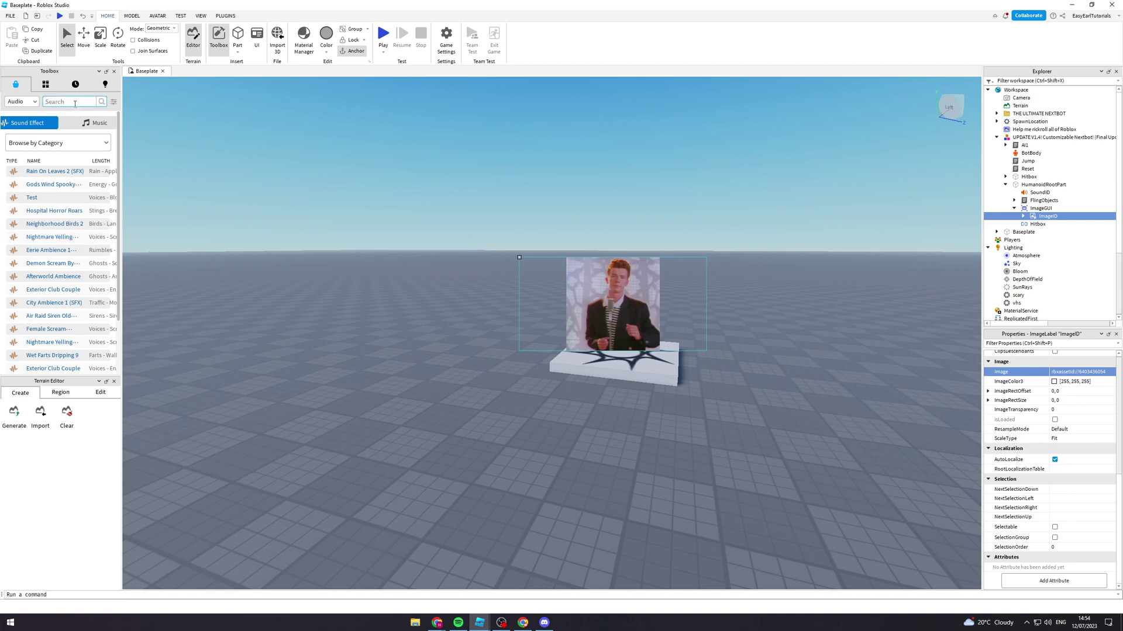
text(scary)
key(Return)
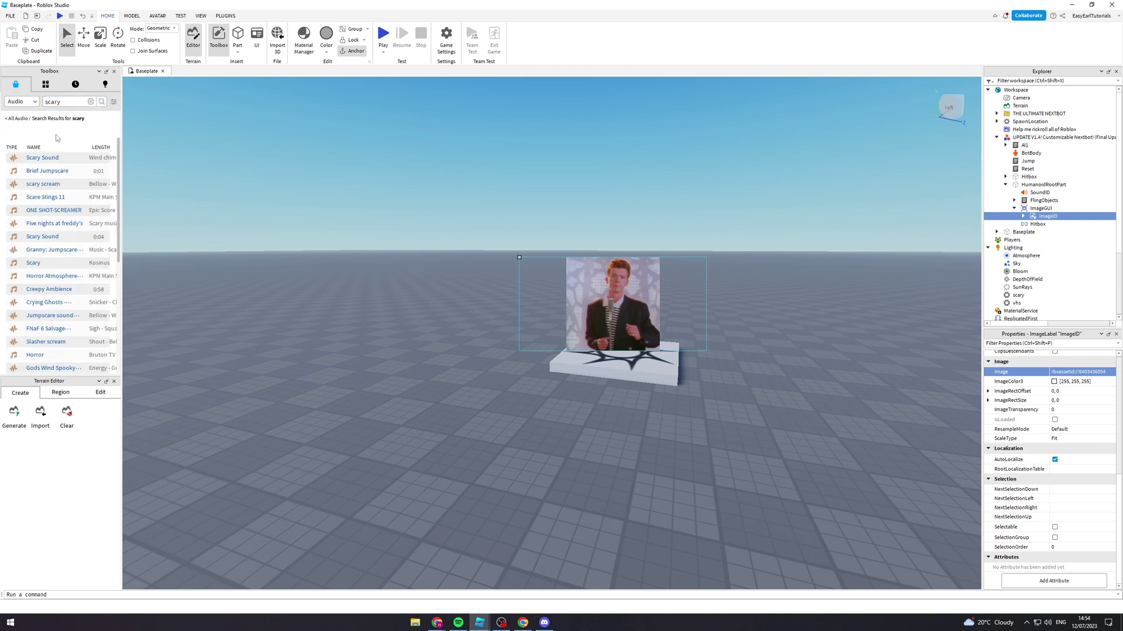
- Preview the Wind_chime audio named Scary Sound and copy its asset ID
mouse_move(12, 160)
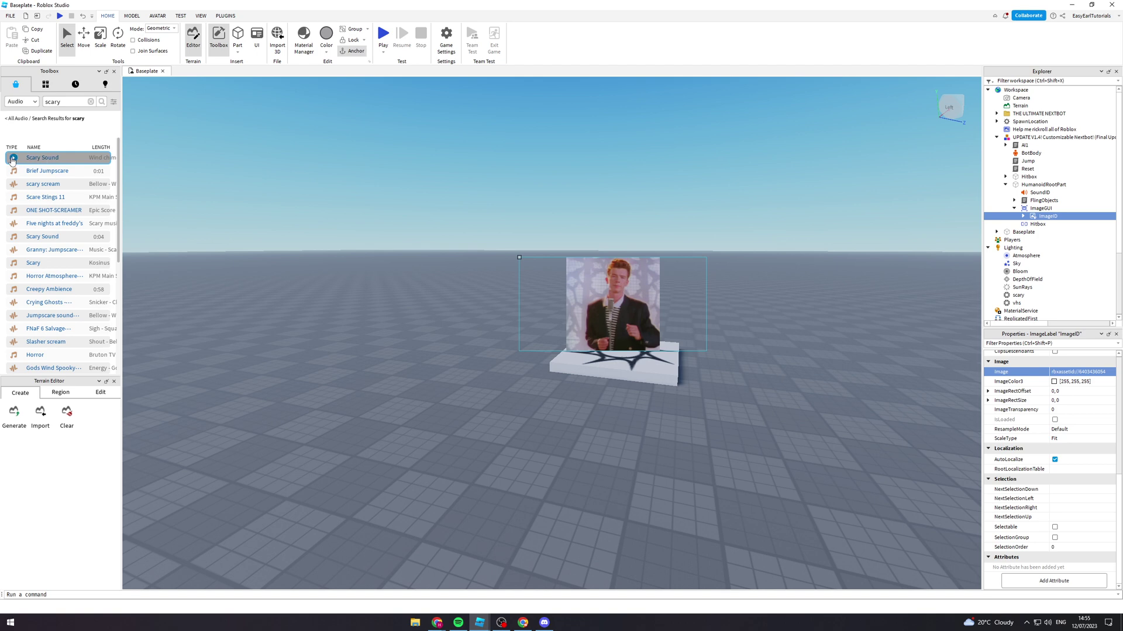
click(12, 159)
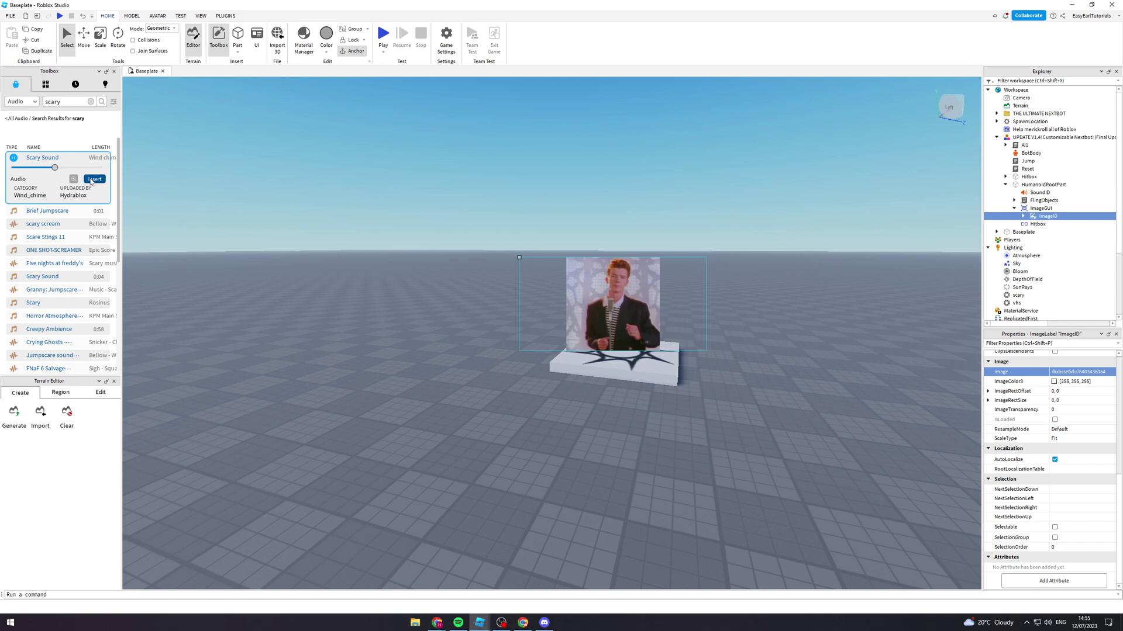
right_click(76, 162)
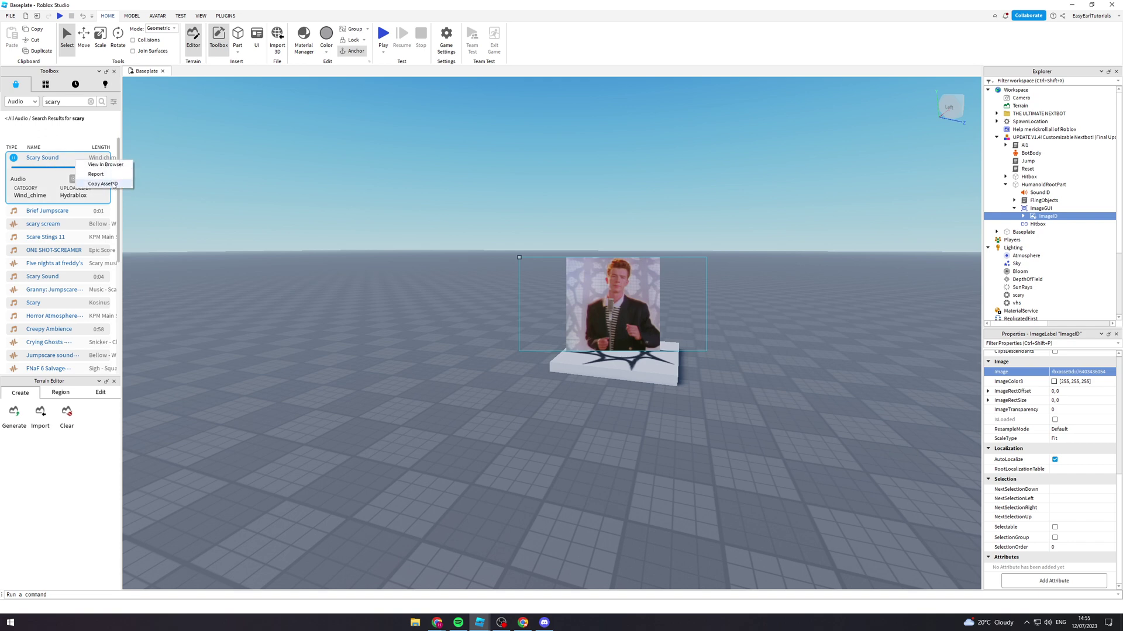
click(113, 185)
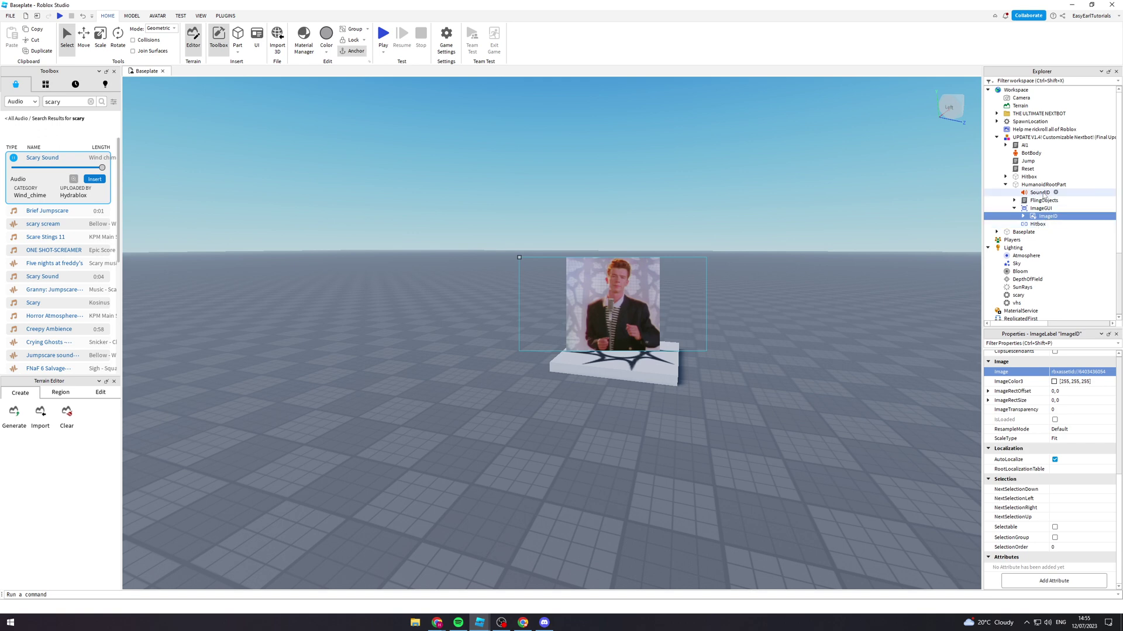
- Replace the asset number in the SoundId of the nextbot's SoundID object with the copied Scary Sound ID
click(1039, 193)
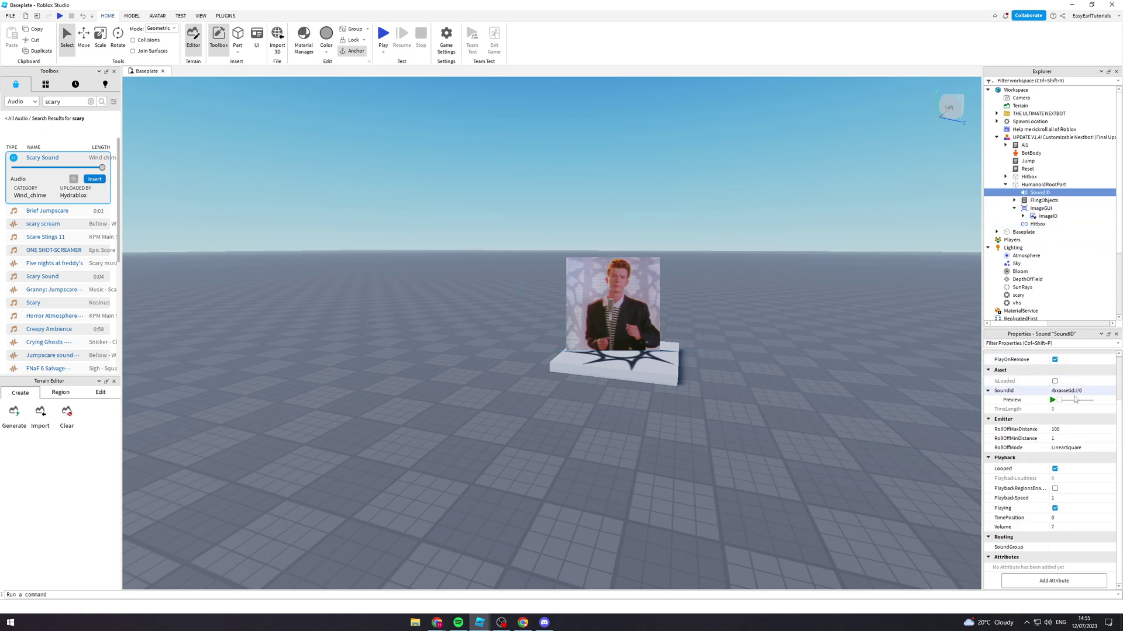
double_click(1082, 390)
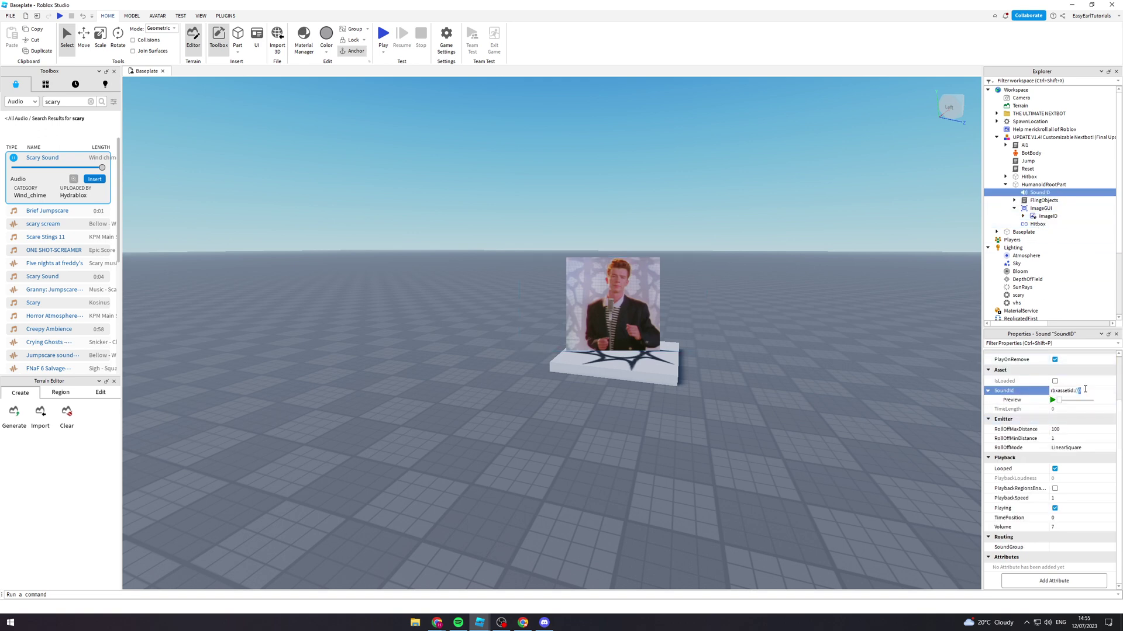
key(ctrl+v)
click(888, 313)
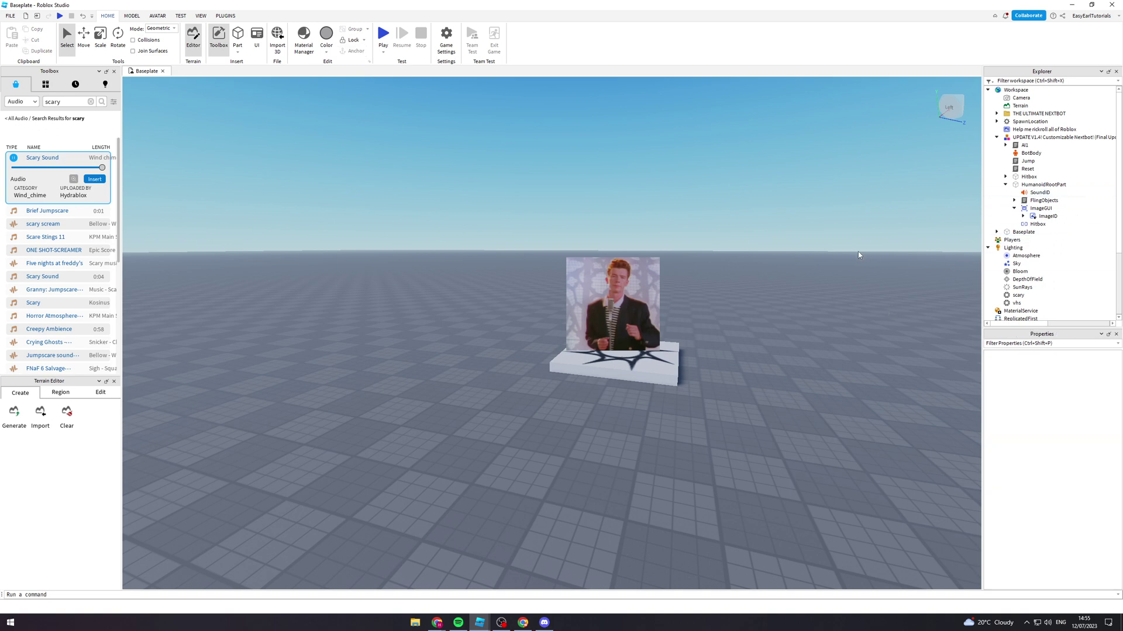
- Playtest the baseplate, running and jumping around the spawn to check how the nextbot chases the character
right_drag(858, 252, 856, 247)
key(s)
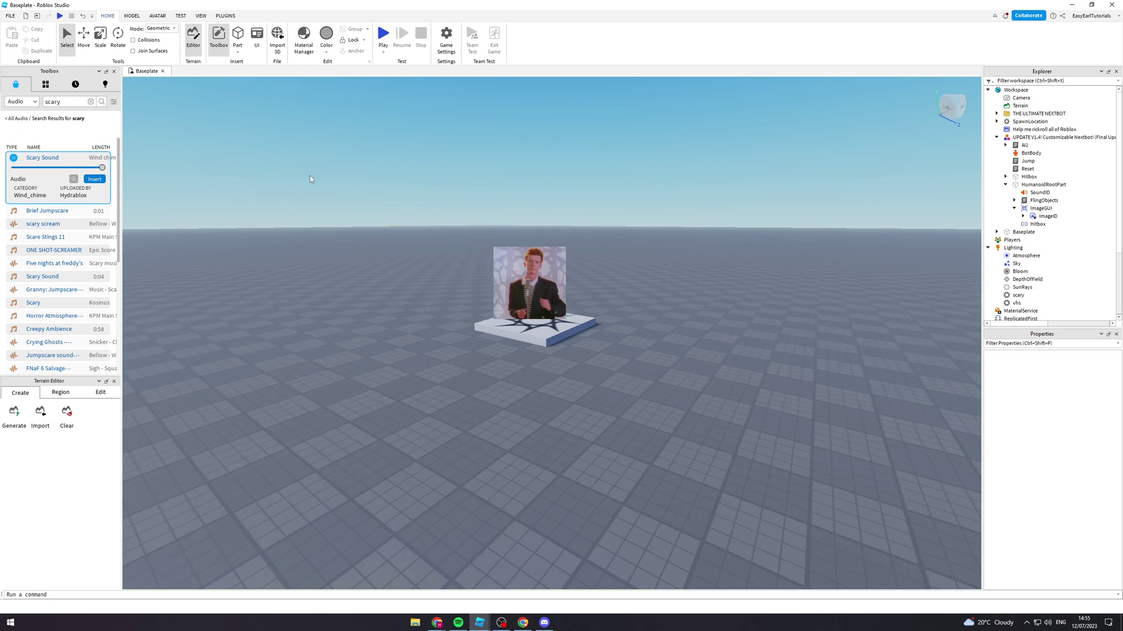
click(383, 35)
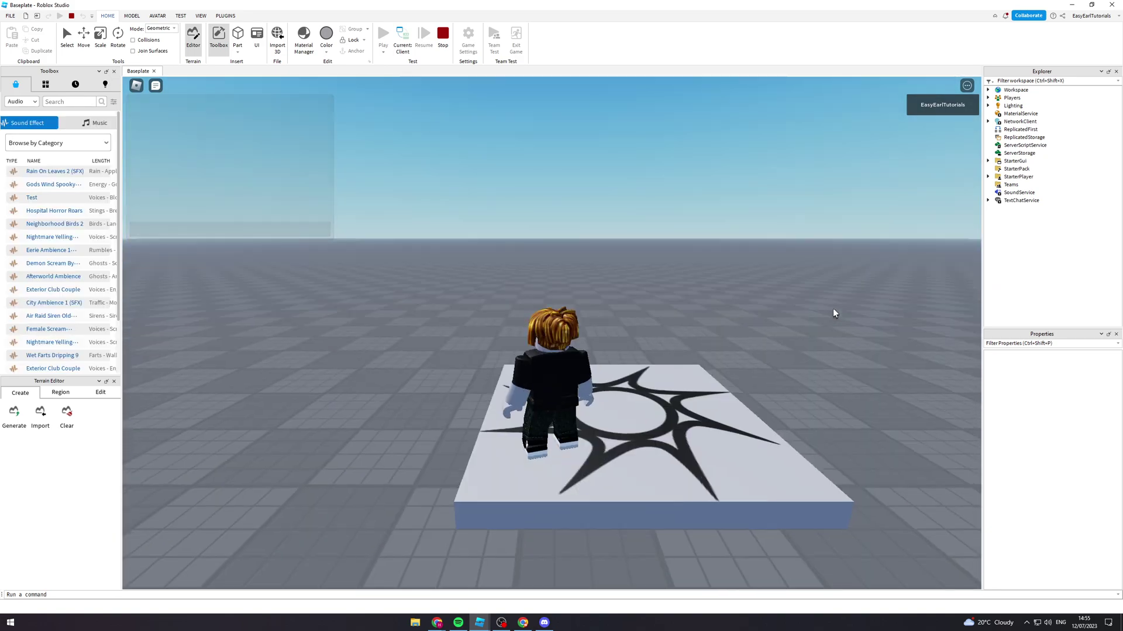
key(s)
right_drag(833, 309, 833, 309)
key(a)
key(w)
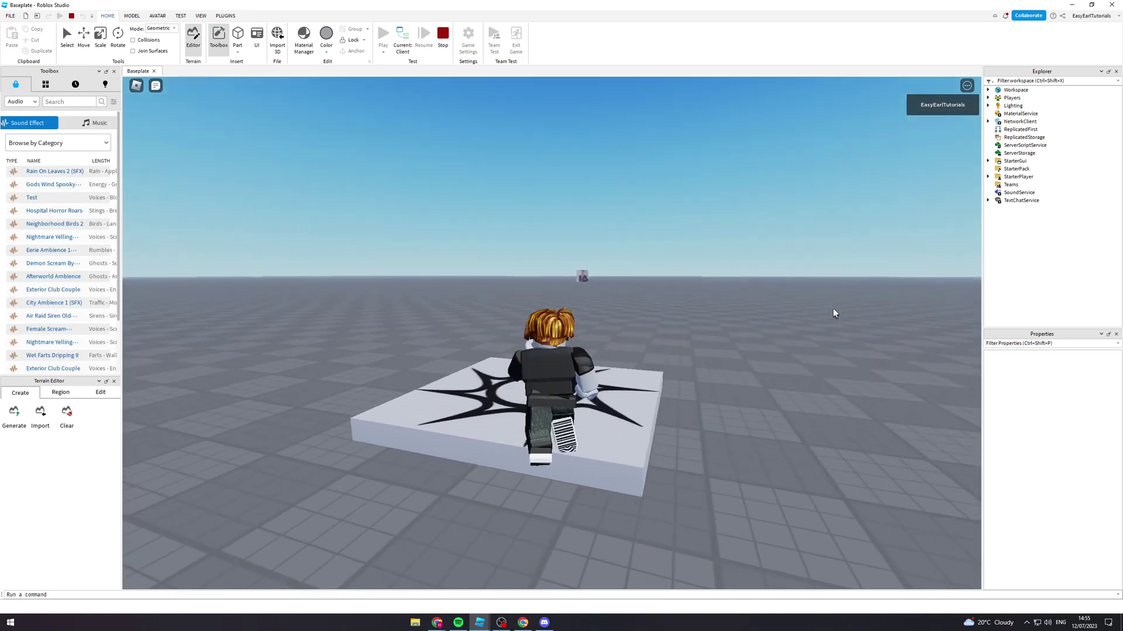
key(s)
key(a)
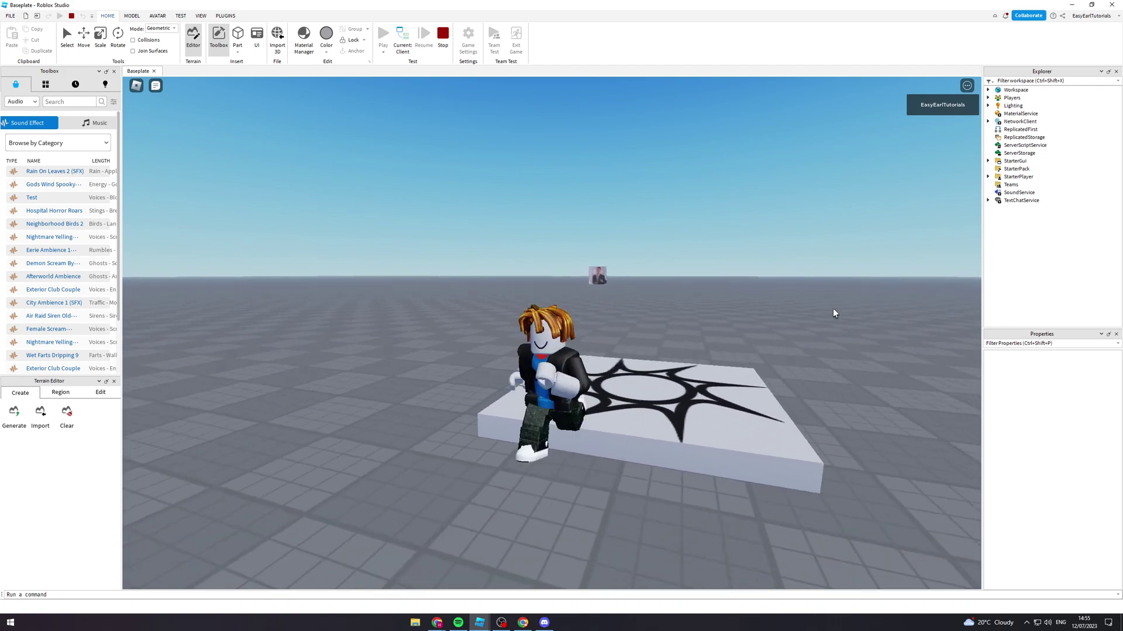
key(d)
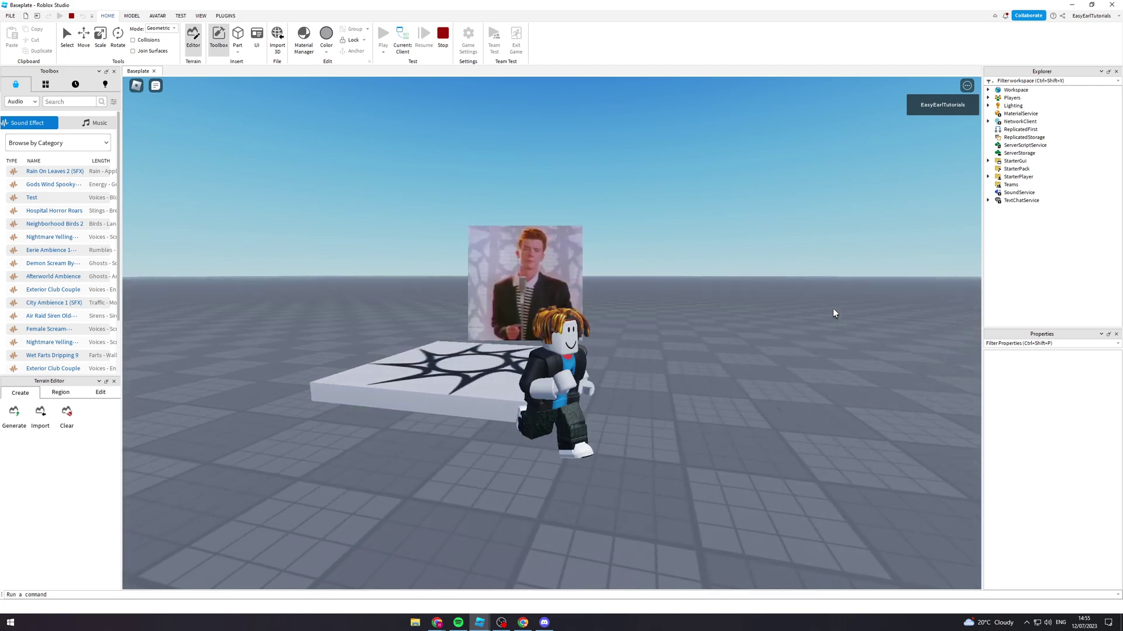
key(a)
right_drag(833, 307, 833, 308)
key(w)
key(a)
key(d)
key(space)
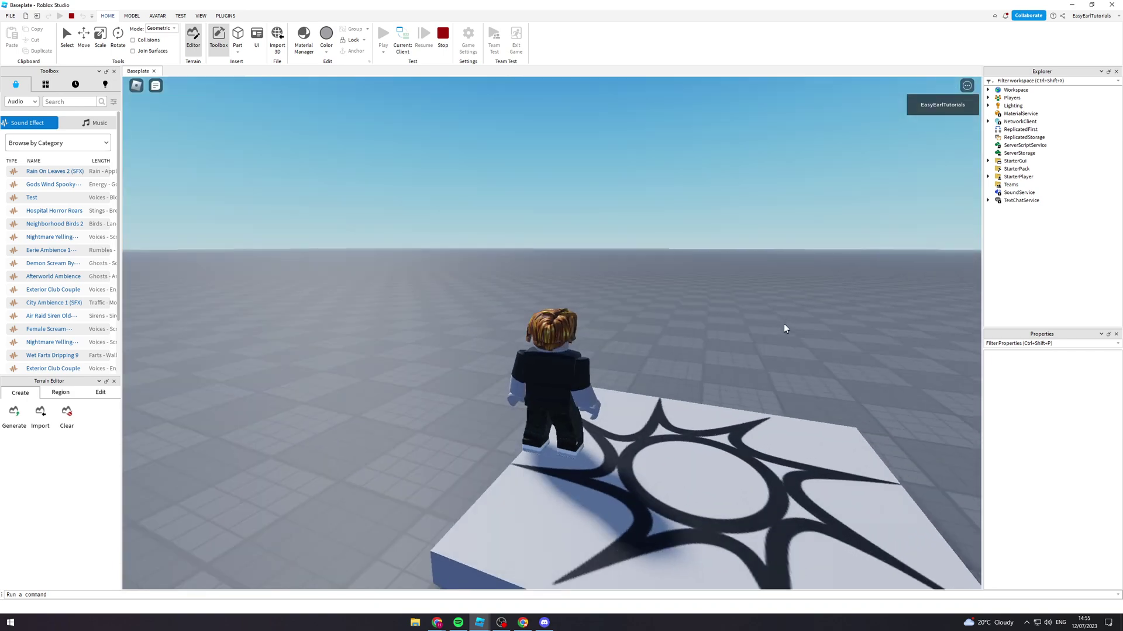
right_drag(783, 324, 783, 325)
key(a)
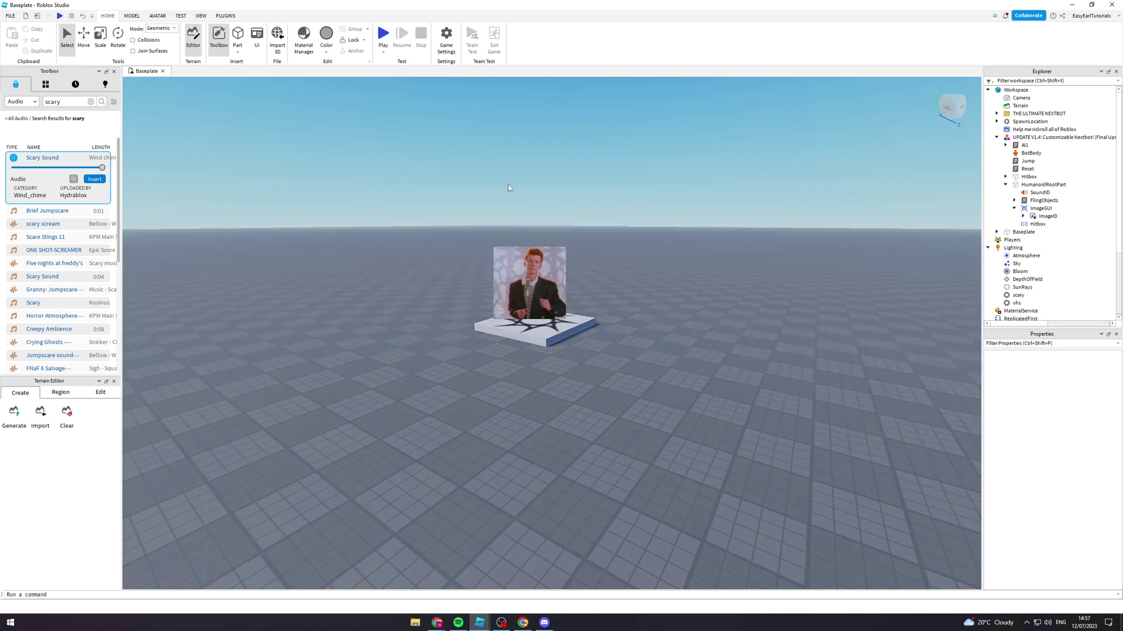
- Set the StarterPlayer's CharacterWalkSpeed to 30
scroll(1023, 234, down, 4)
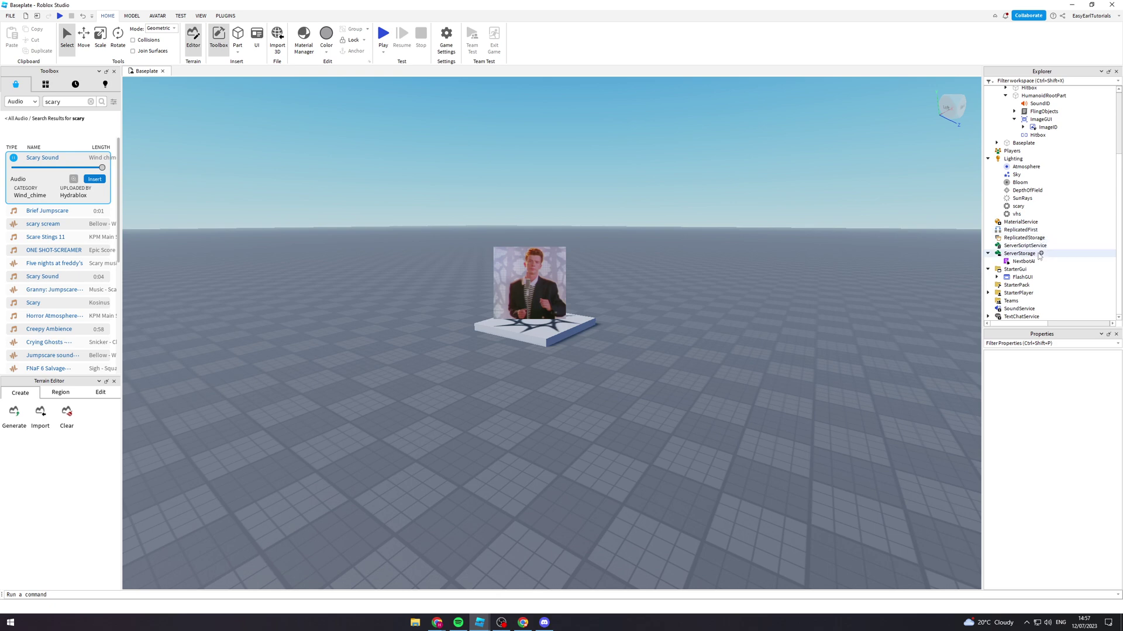
click(1016, 270)
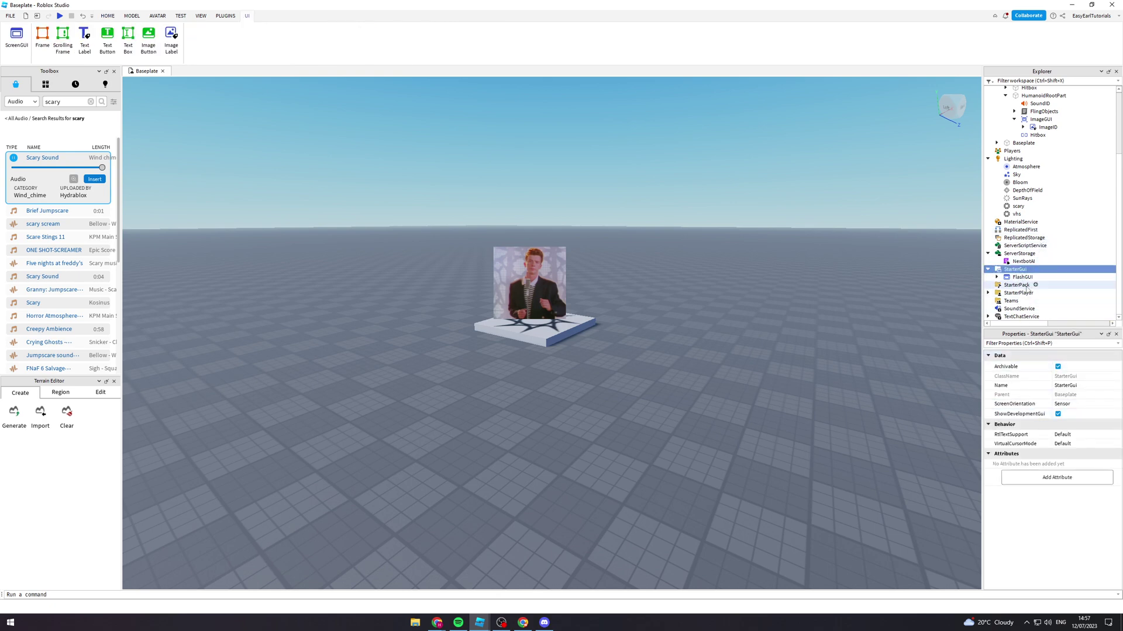
key(alt+Tab)
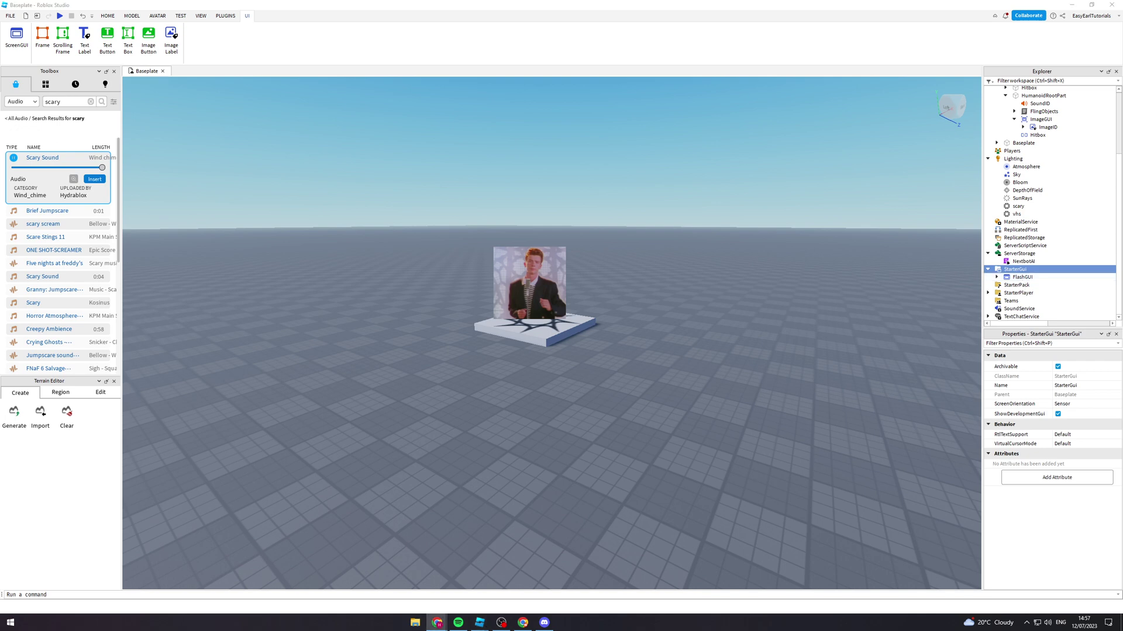
click(1018, 292)
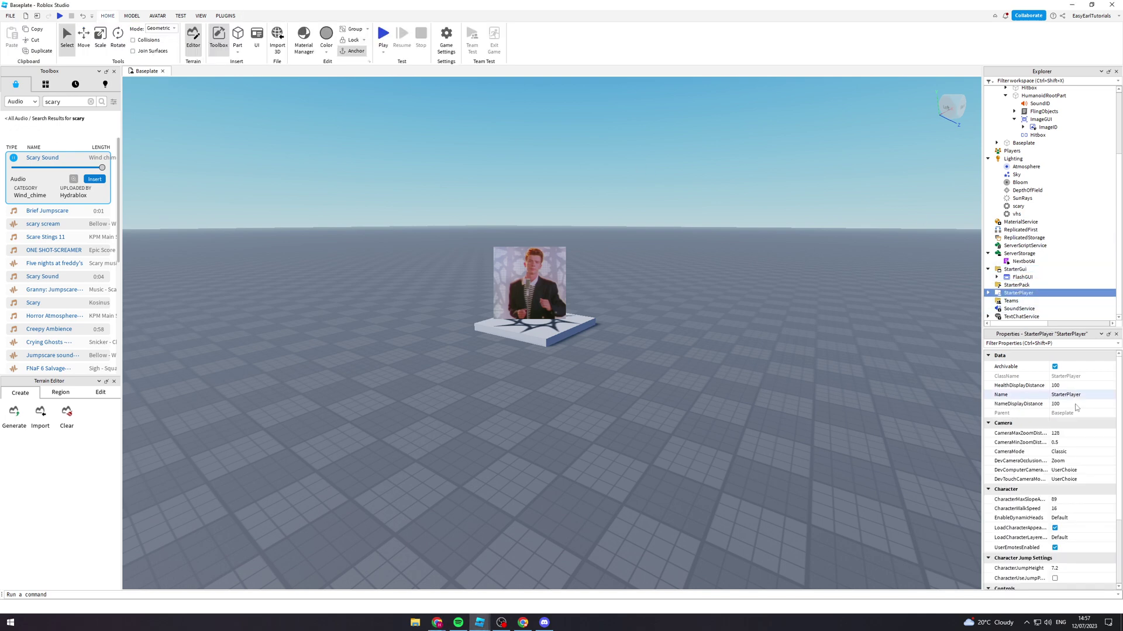
scroll(1080, 422, down, 2)
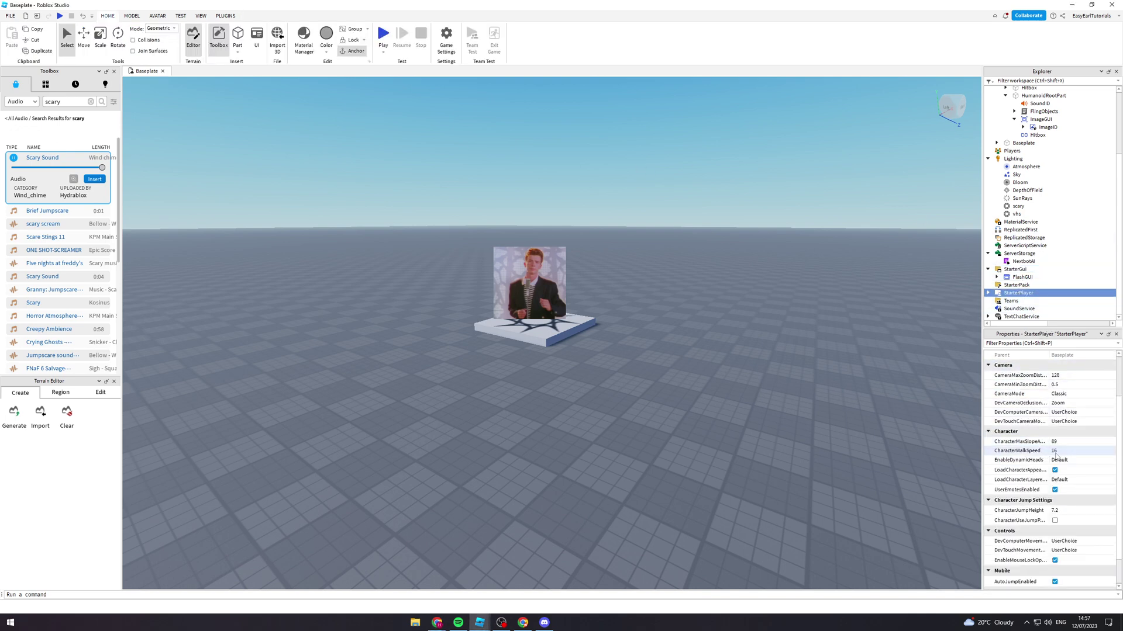
click(1055, 452)
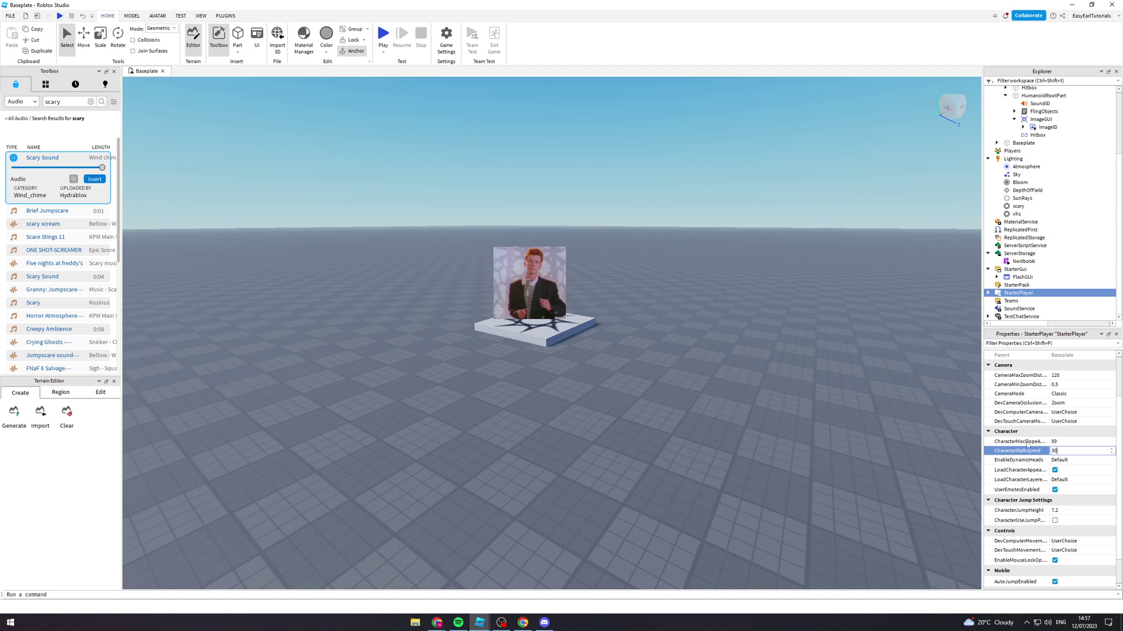
key(Return)
- Playtest the baseplate at the new walk speed, running and jumping away from the nextbot, and stop the test
scroll(787, 374, down, 2)
scroll(772, 373, up, 4)
right_drag(772, 373, 700, 285)
key(w)
key(s)
key(d)
click(379, 35)
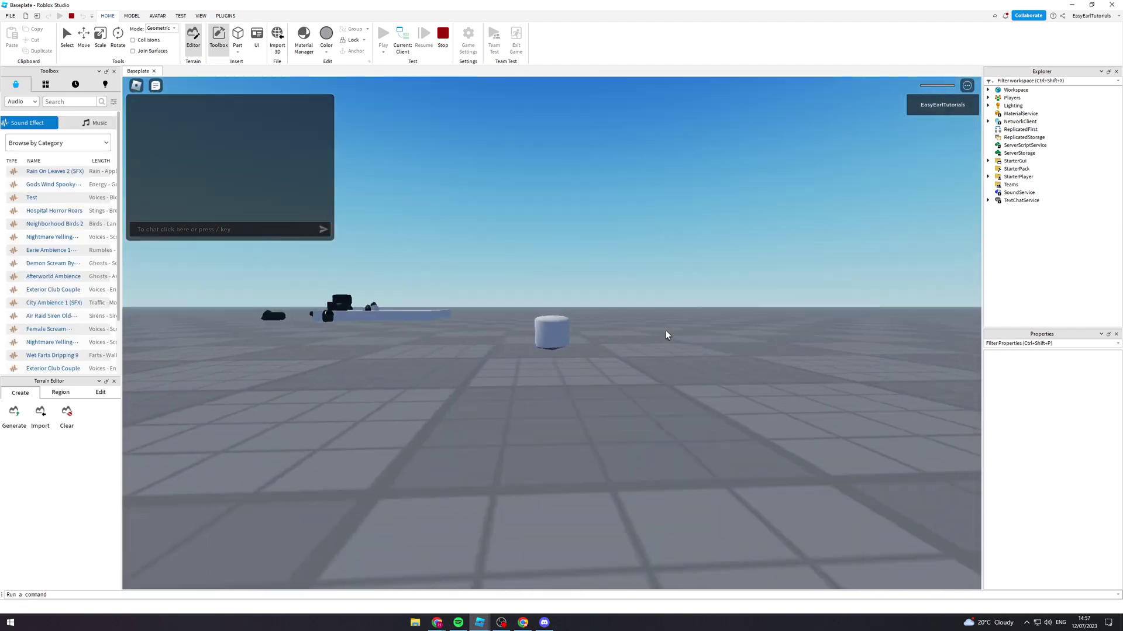
right_drag(665, 331, 656, 328)
key(d)
key(w)
key(w)
key(space)
key(w)
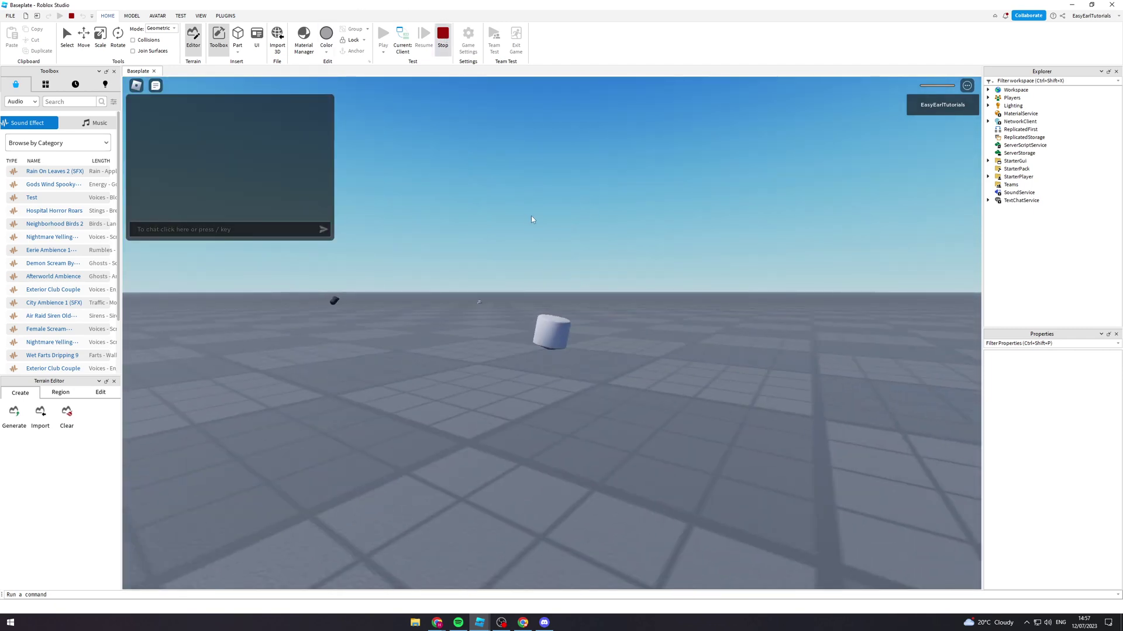
key(shift+F5)
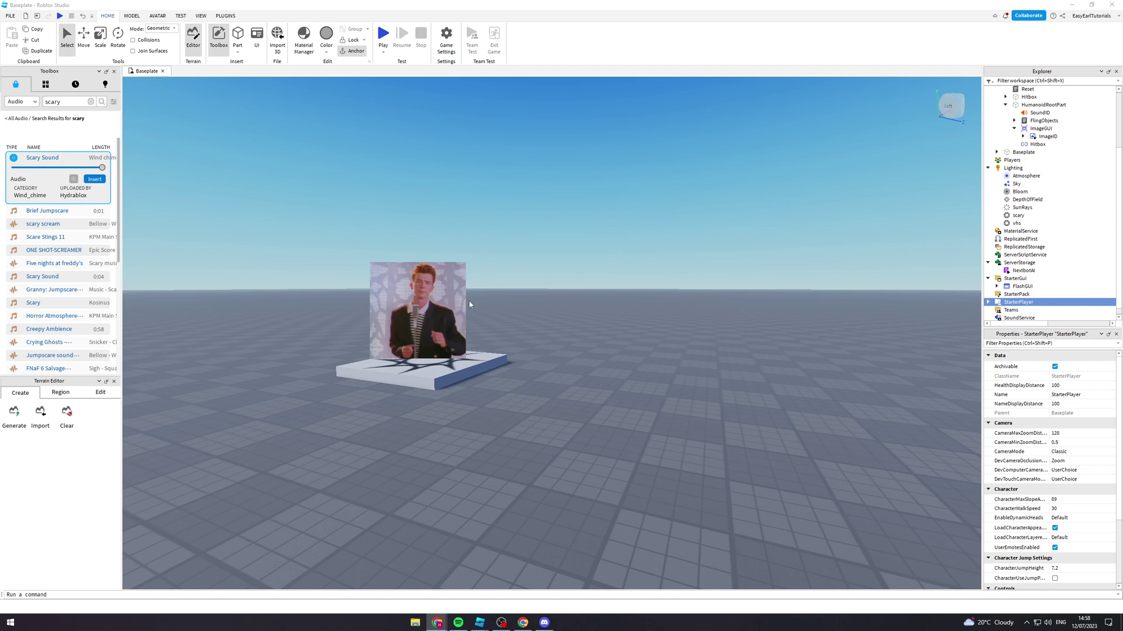
- Insert a LocalScript into StarterGui and select all of its default code
mouse_move(1040, 276)
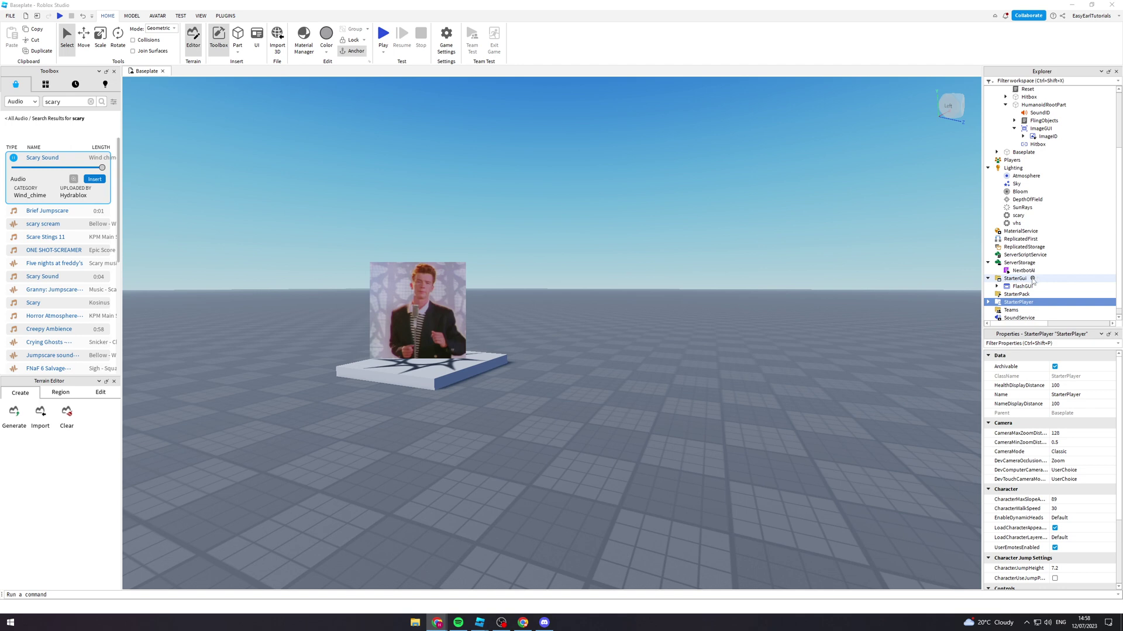
click(1032, 279)
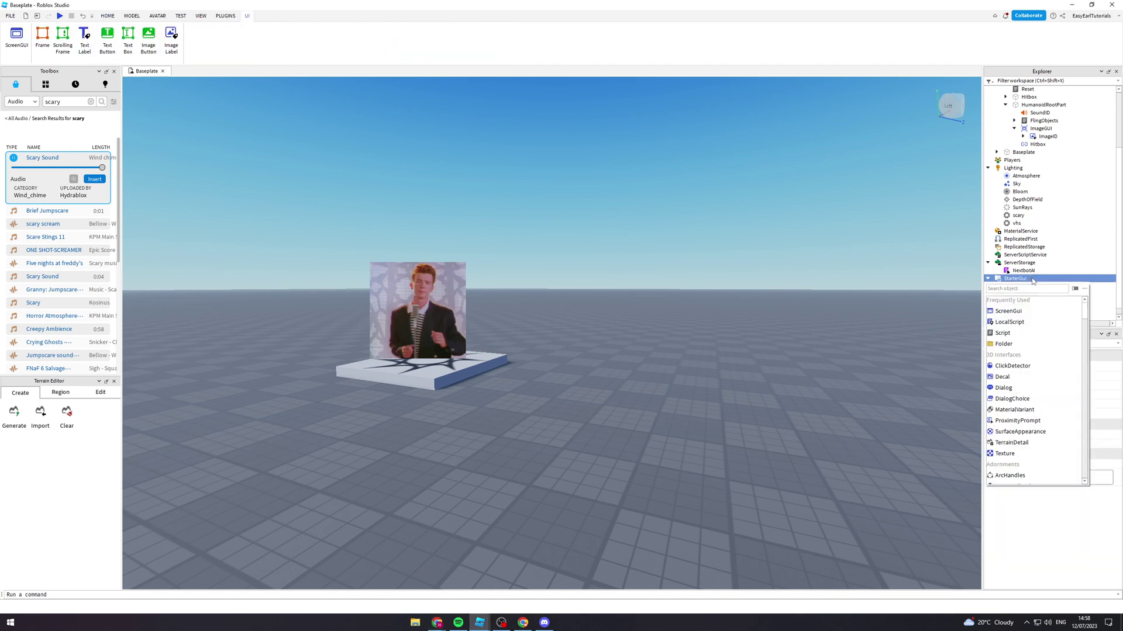
click(1019, 321)
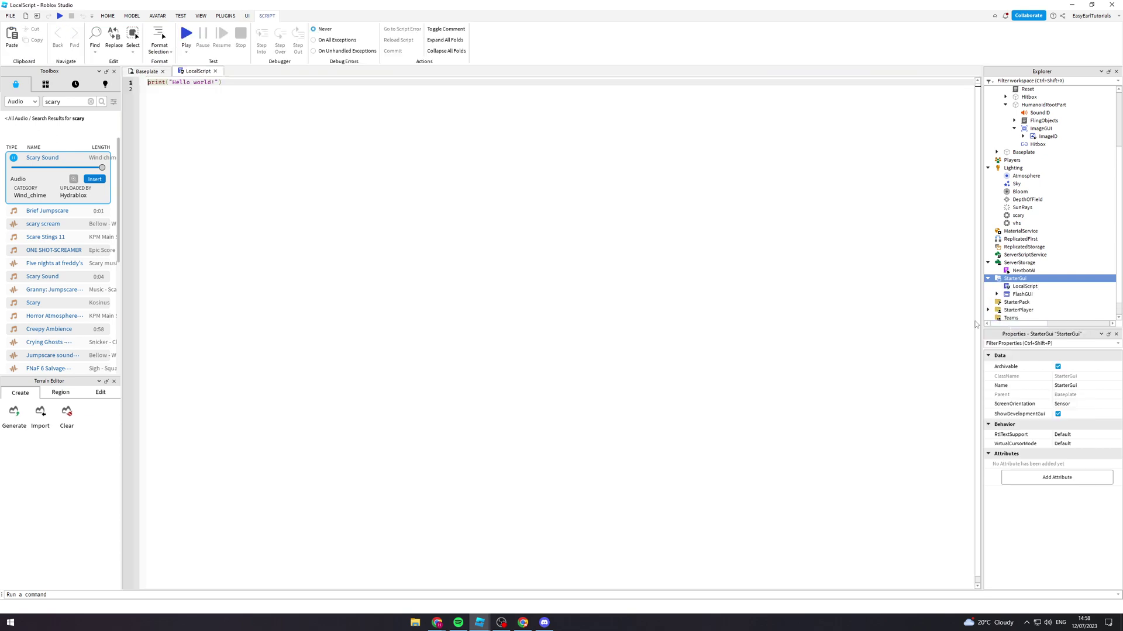
key(ctrl+a)
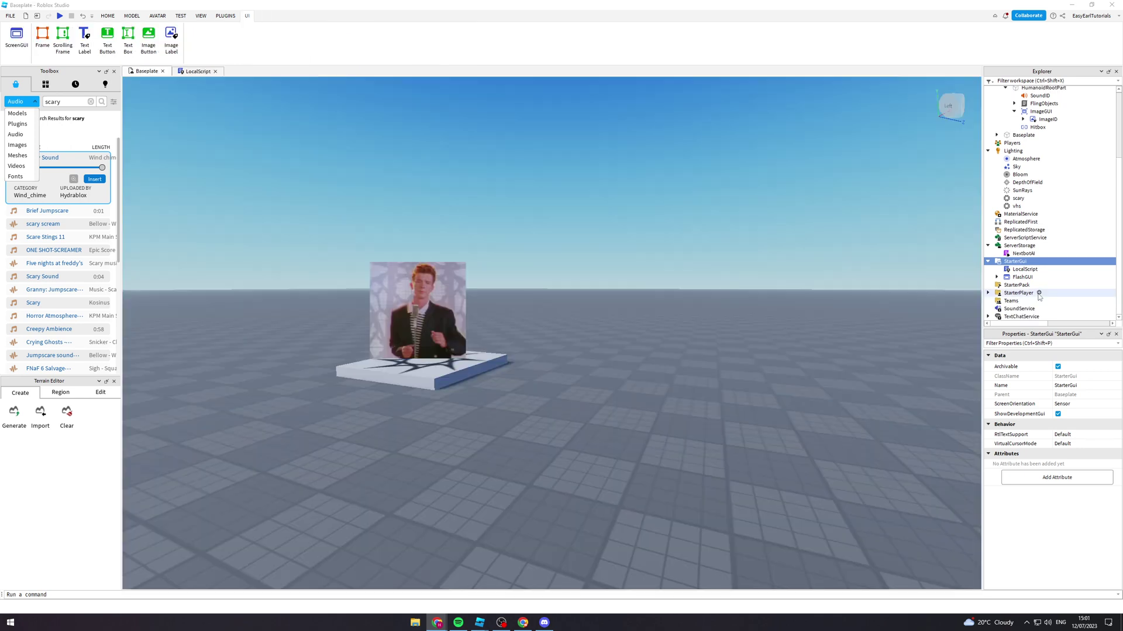
- Insert a LocalScript into StarterPlayer containing the line "local FOV = 120"
click(1039, 293)
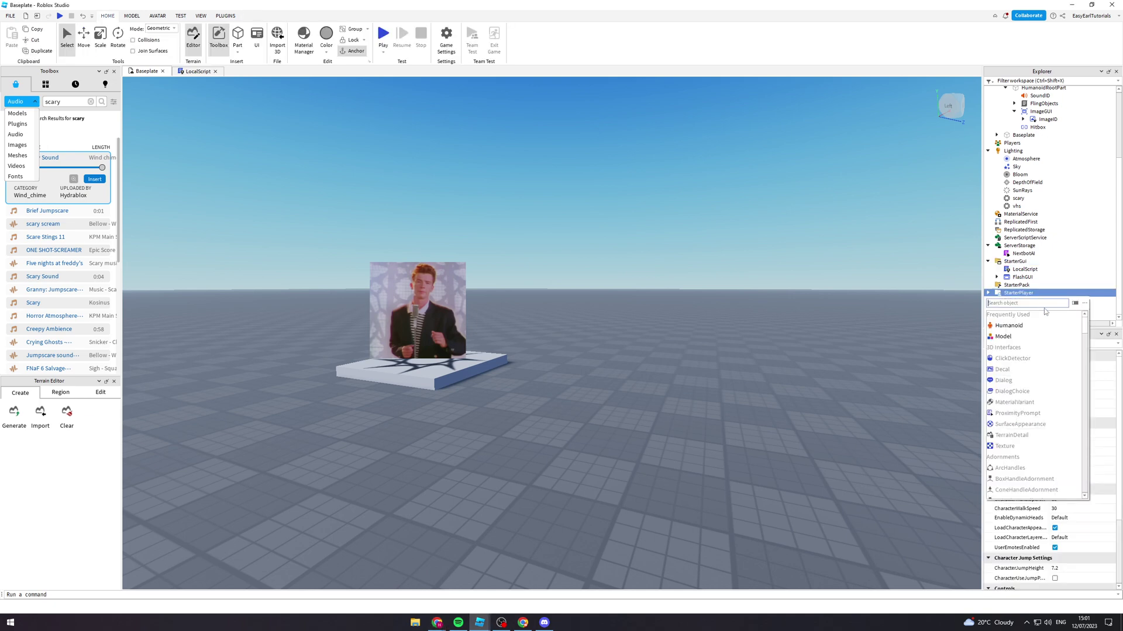
text(local)
click(1015, 315)
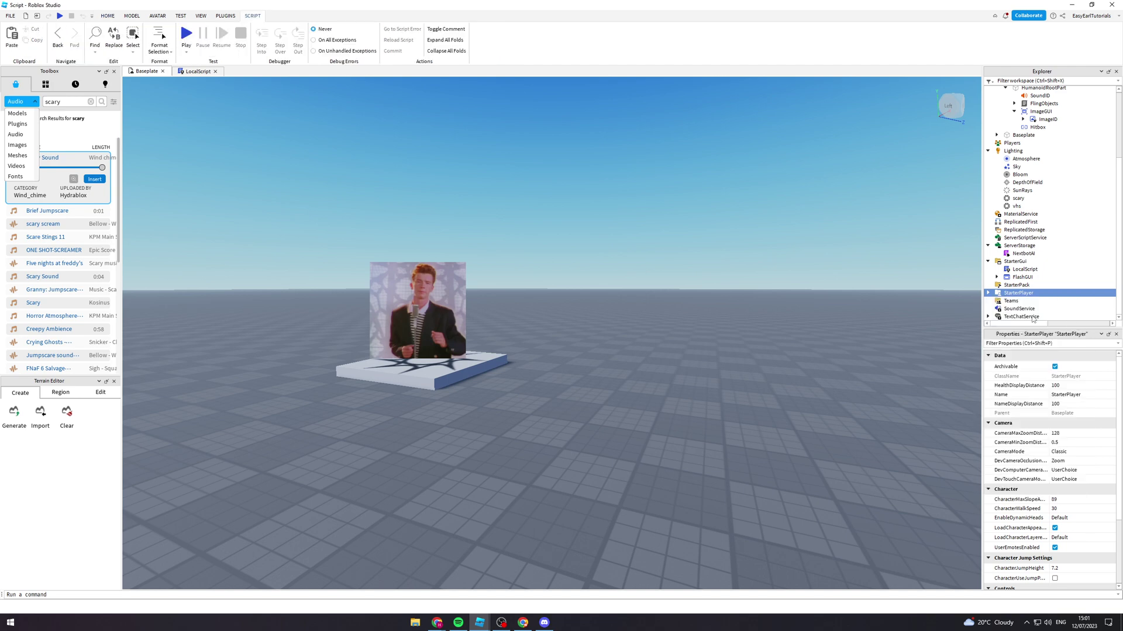
scroll(1024, 299, down, 1)
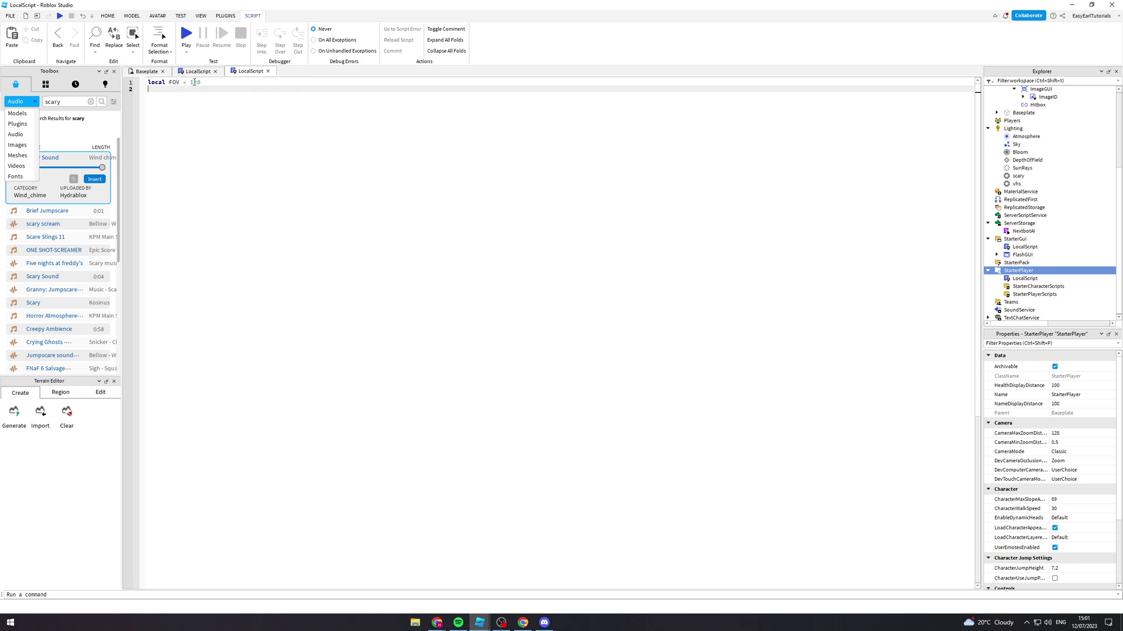
- Playtest the baseplate with both LocalScripts in place, running and jumping while looking around at the nextbot
click(162, 73)
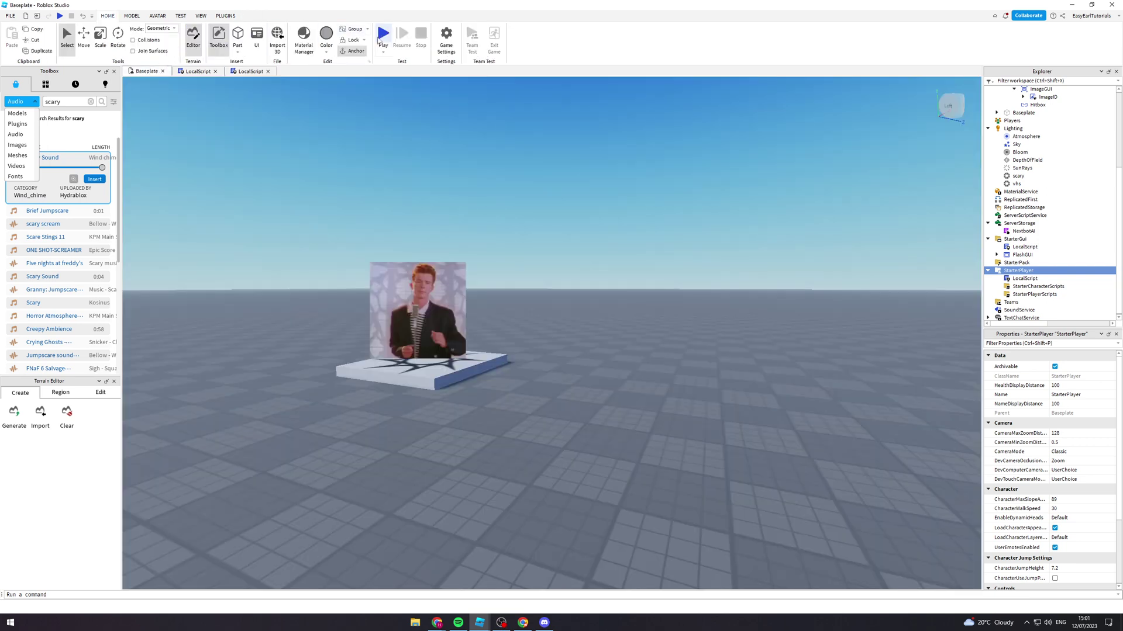
click(379, 36)
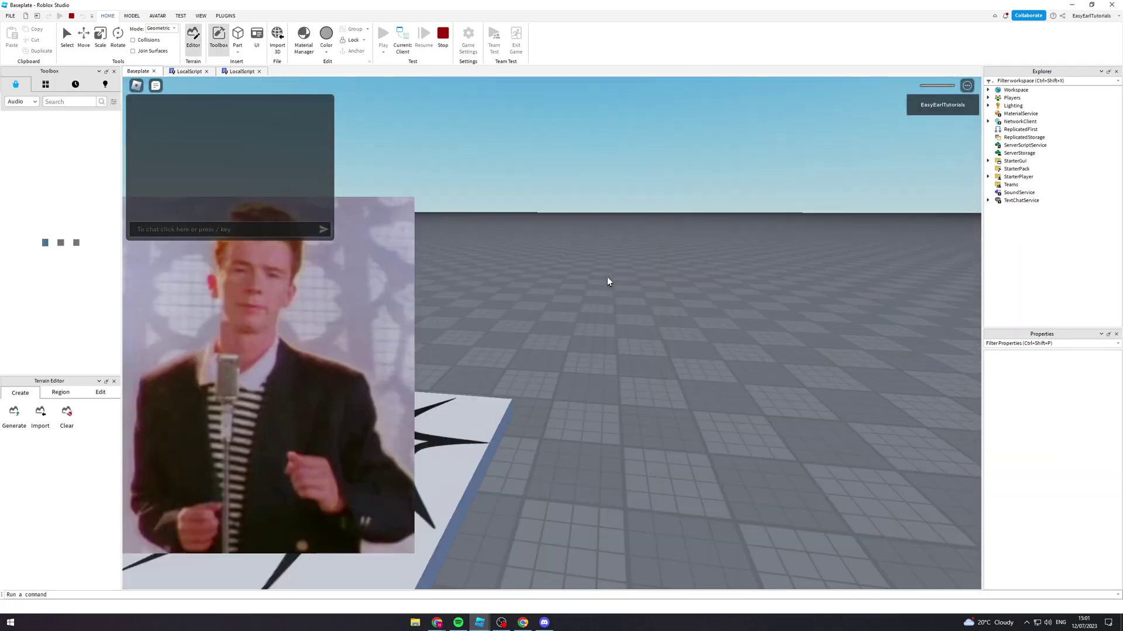
key(s)
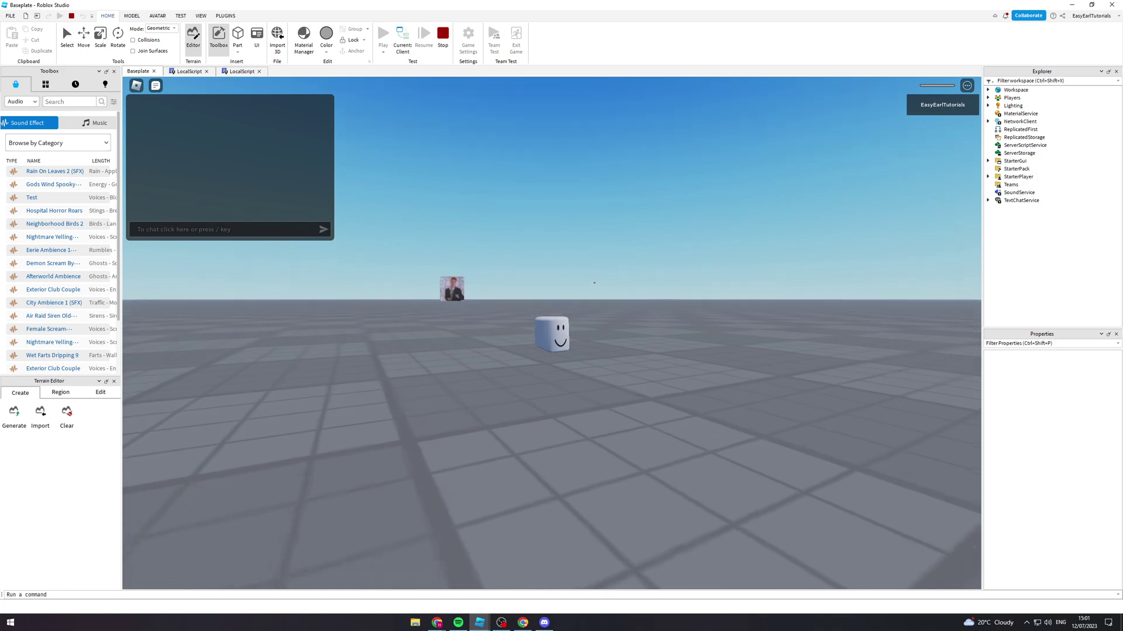
key(w)
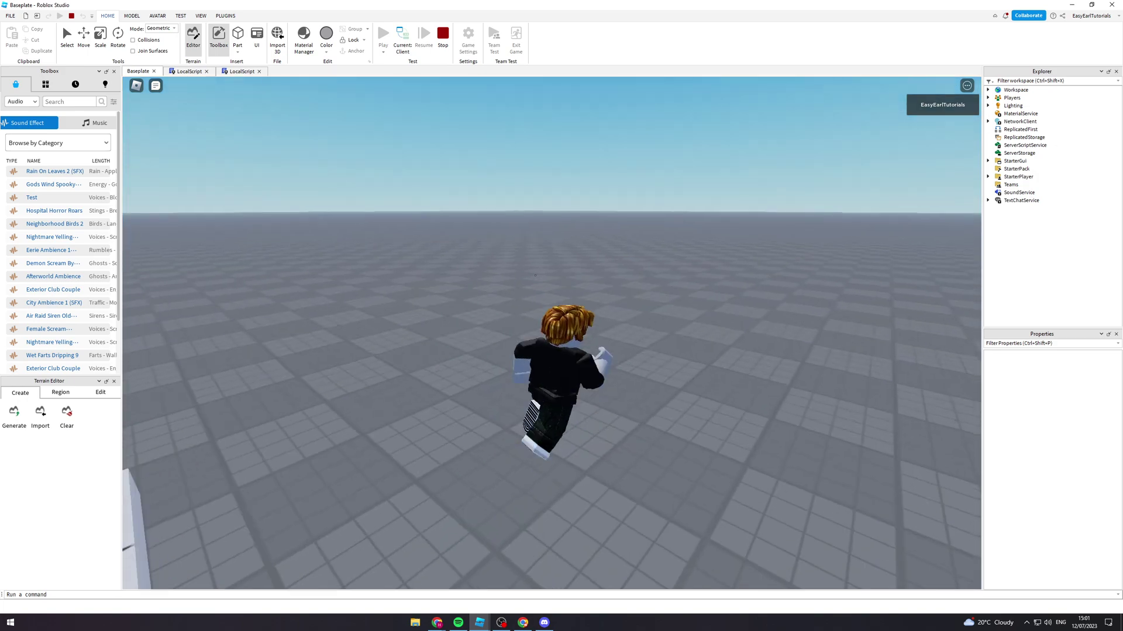
key(w)
right_drag(535, 276, 535, 276)
key(w)
key(w)
key(space)
key(w)
right_drag(658, 343, 659, 343)
key(d)
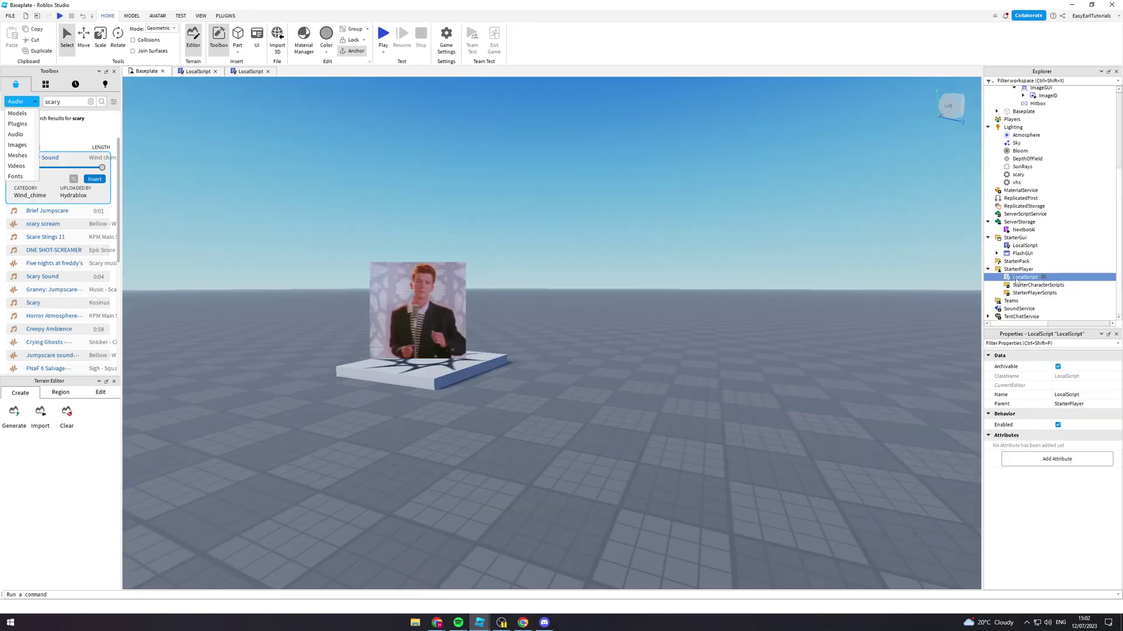
- Move the LocalScript from StarterPlayer into its StarterPlayerScripts folder
drag(1015, 282, 1057, 296)
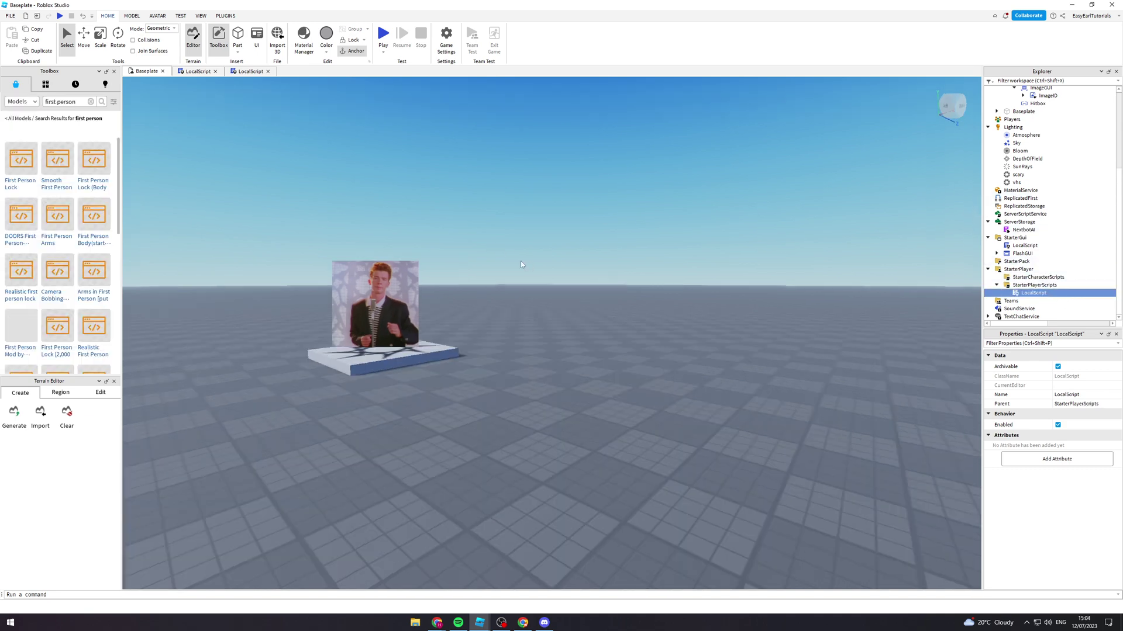
- Insert the First Person Lock model from the "first person" Toolbox results into the baseplate and accept its included scripts
mouse_move(29, 175)
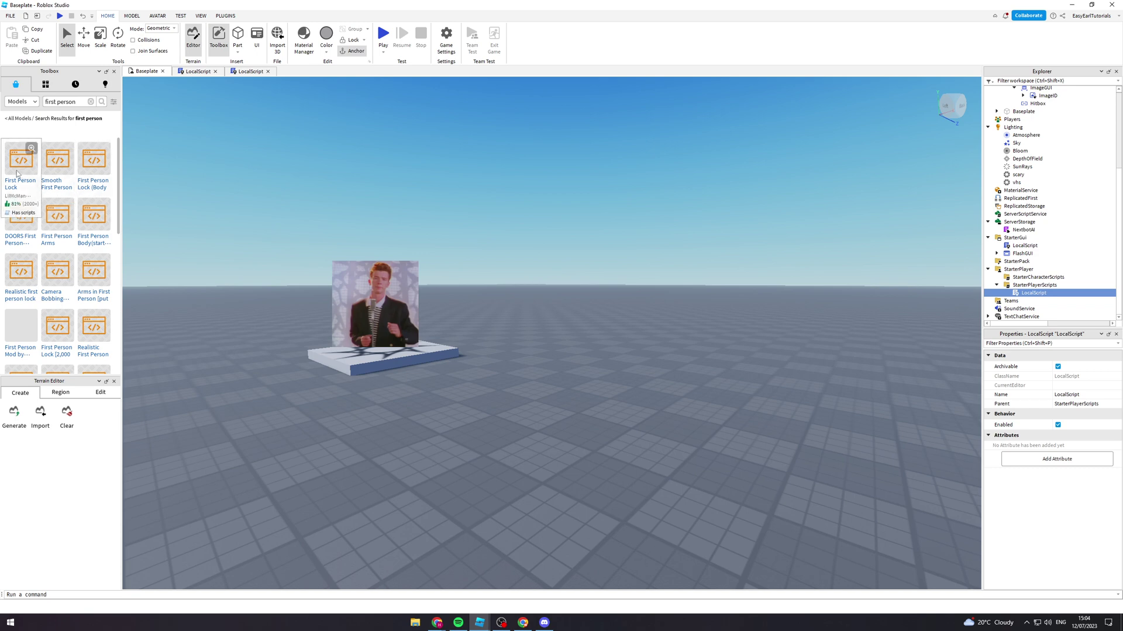
click(48, 104)
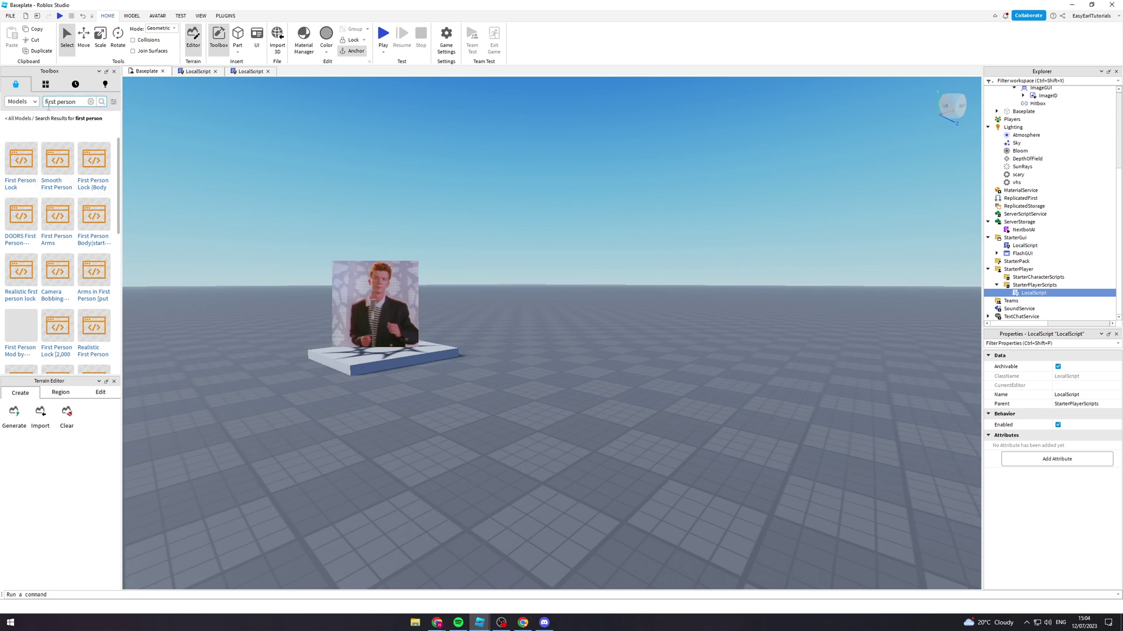
mouse_move(28, 166)
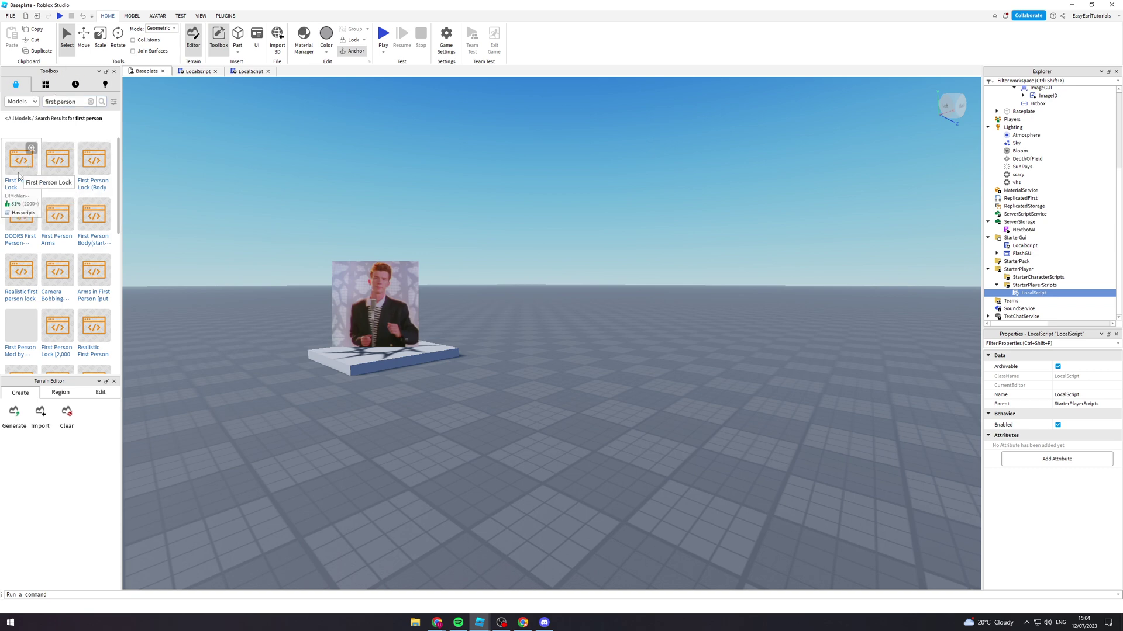
drag(19, 176, 397, 257)
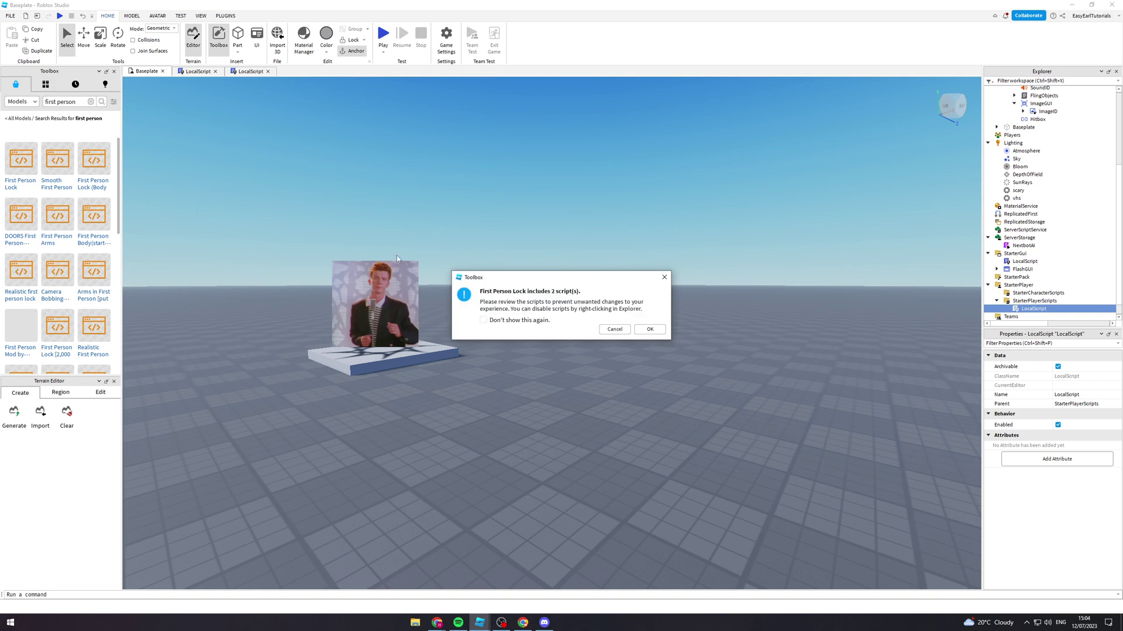
click(650, 330)
- Expand the Main script in Workspace and move its FirstPersonLock LocalScript into StarterGui
scroll(1000, 124, up, 2)
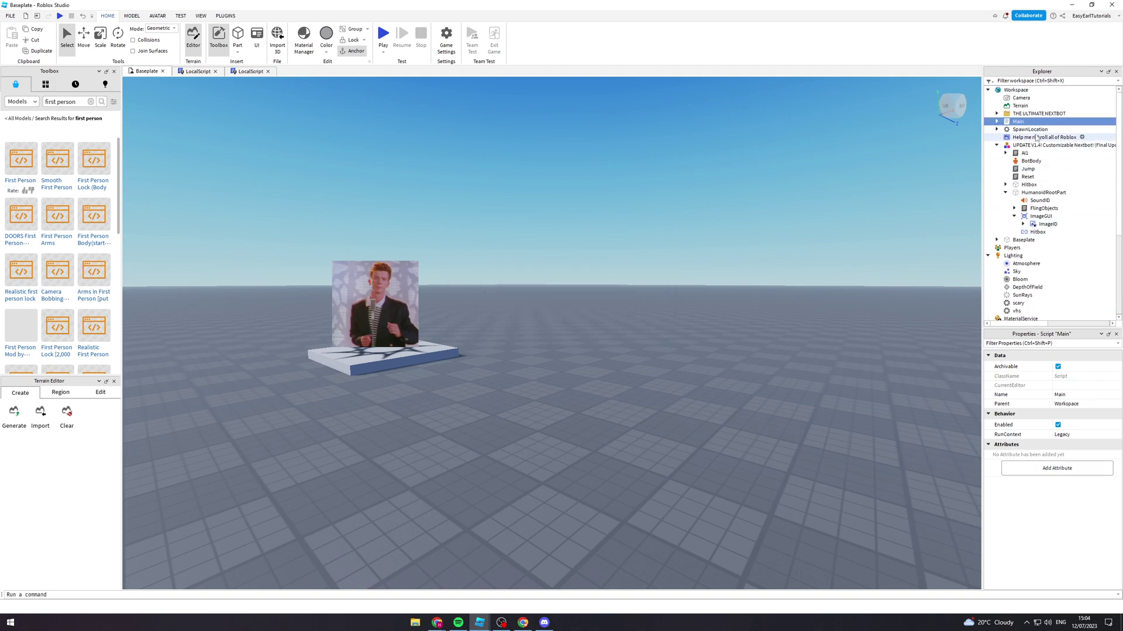
click(996, 121)
click(1021, 130)
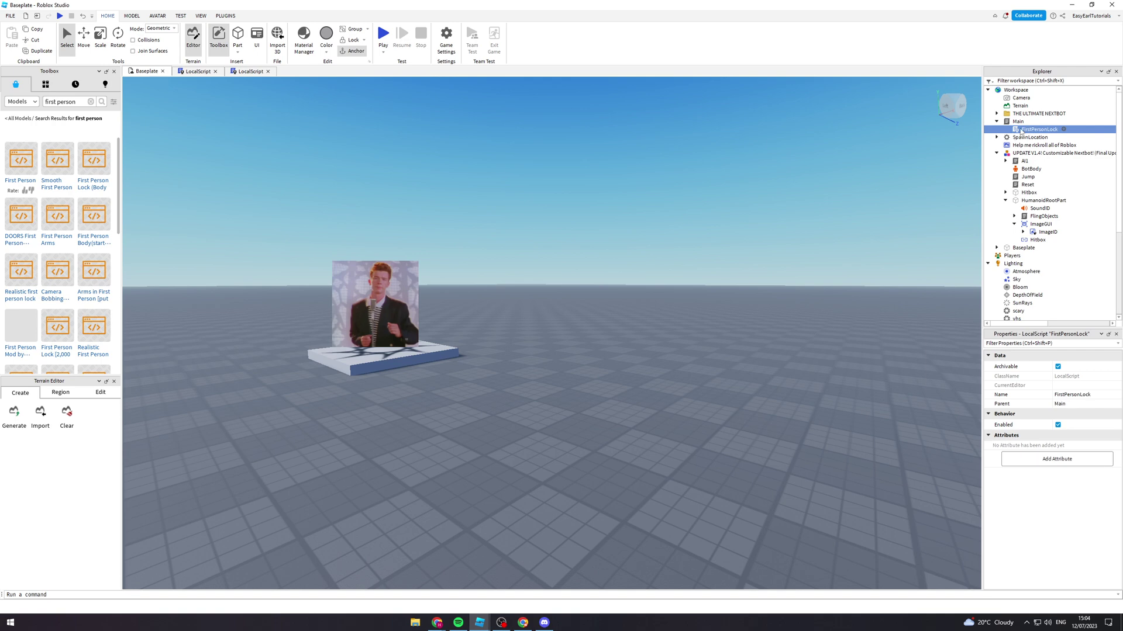
double_click(1027, 131)
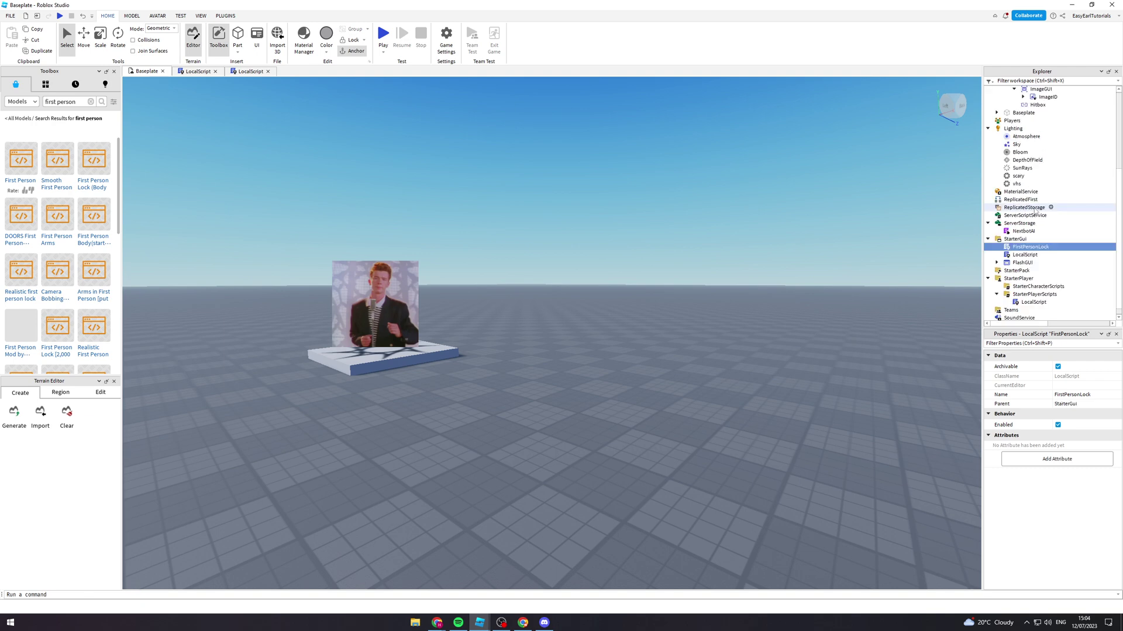
- Review the object hierarchy and the code of the FirstPersonLock and field-of-view scripts
scroll(1040, 208, up, 5)
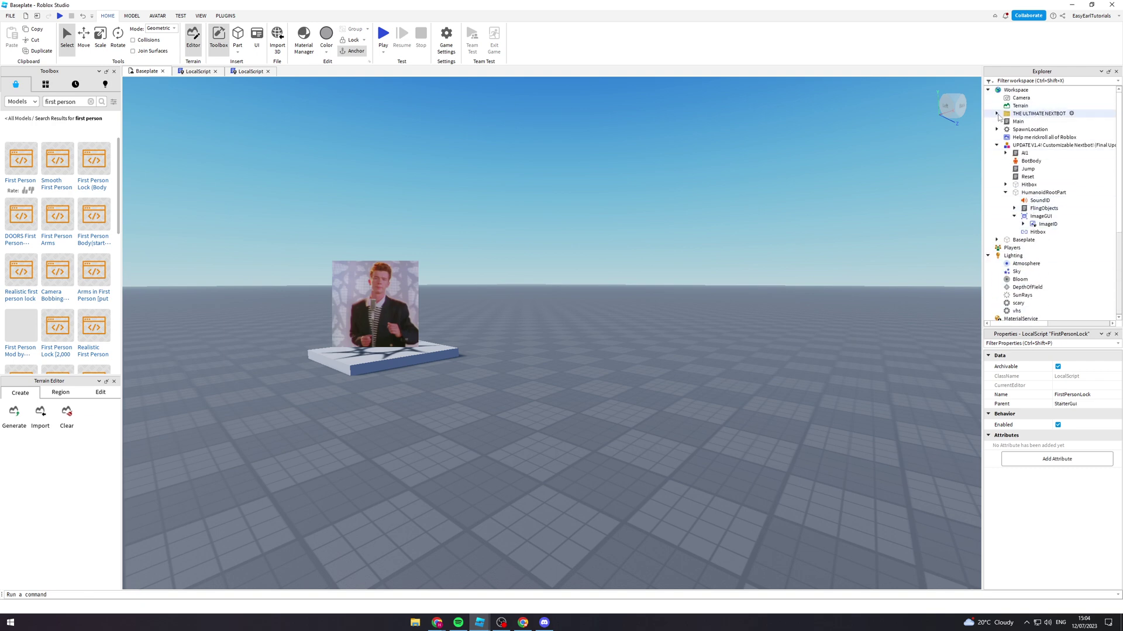
scroll(1051, 119, down, 1)
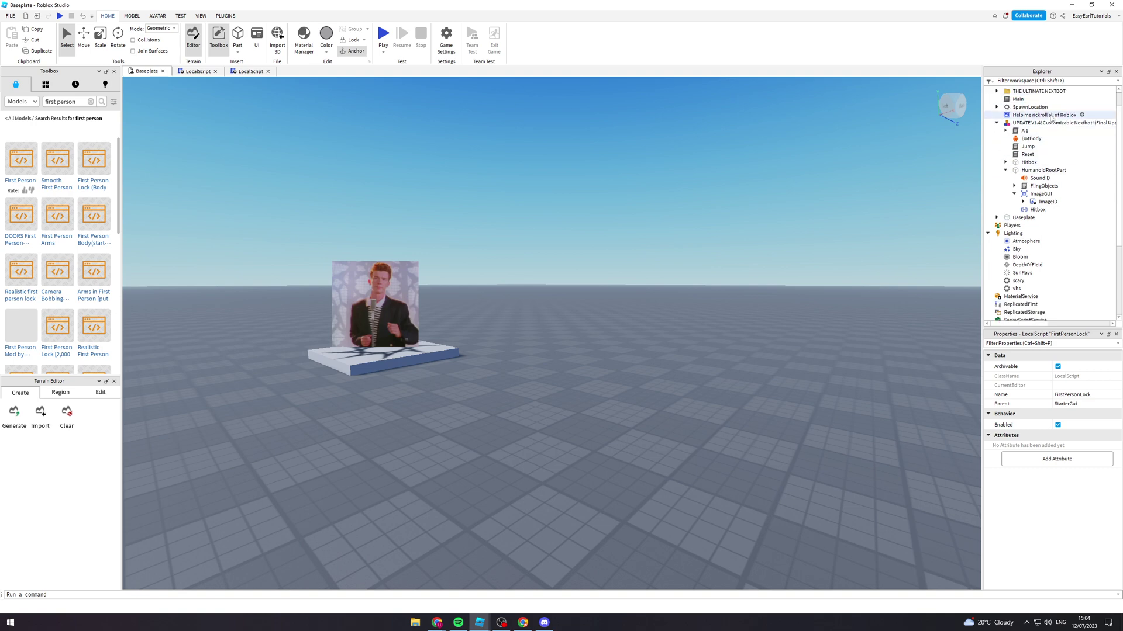
scroll(1051, 119, down, 5)
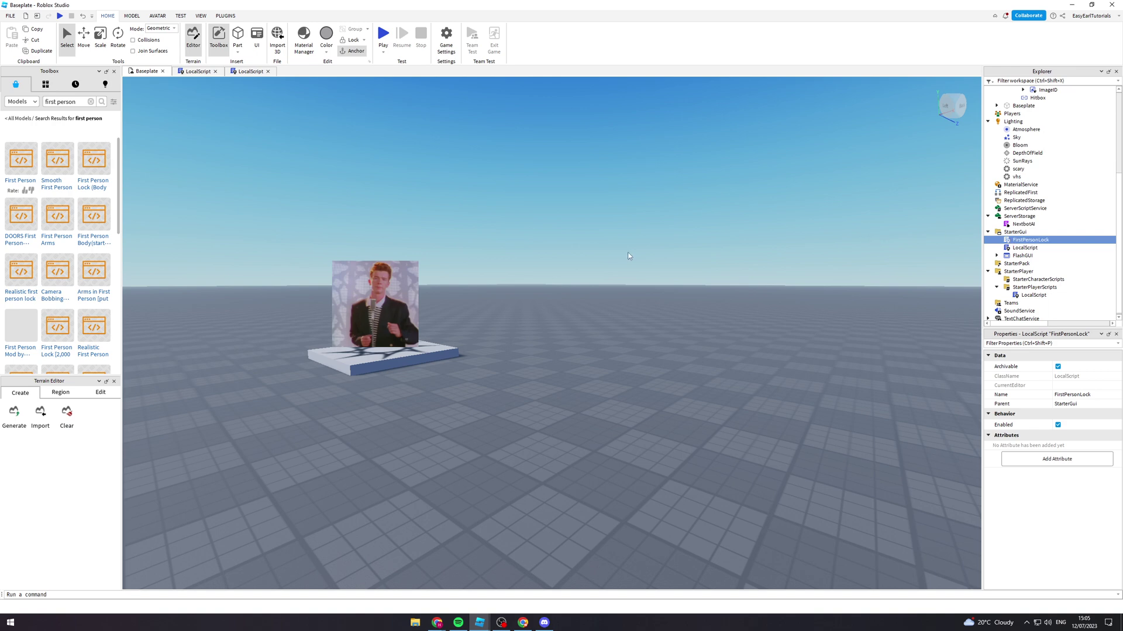
double_click(1018, 241)
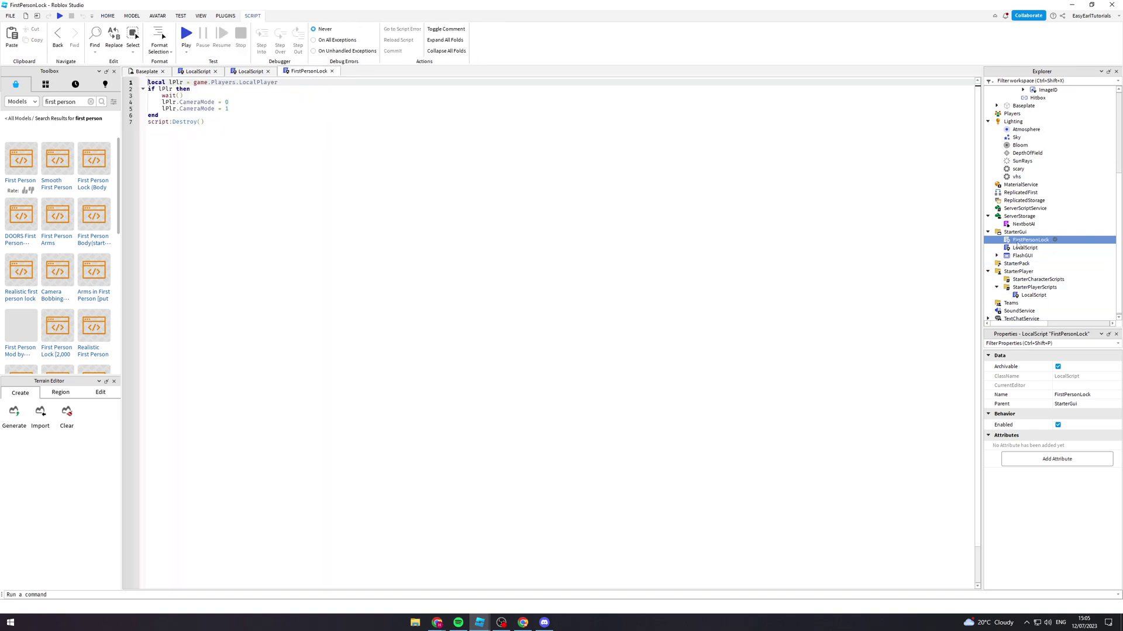
click(232, 75)
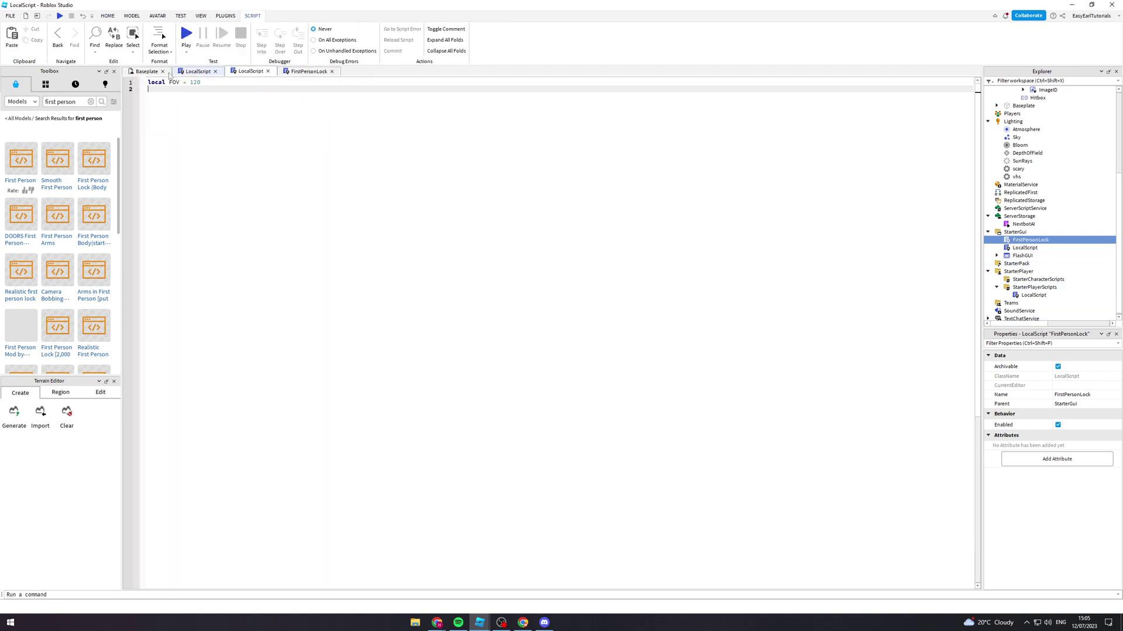
- Playtest the baseplate in first person, walking and jumping around the spawn platform near the nextbot, and end the test
click(156, 72)
right_drag(358, 176, 358, 177)
click(383, 35)
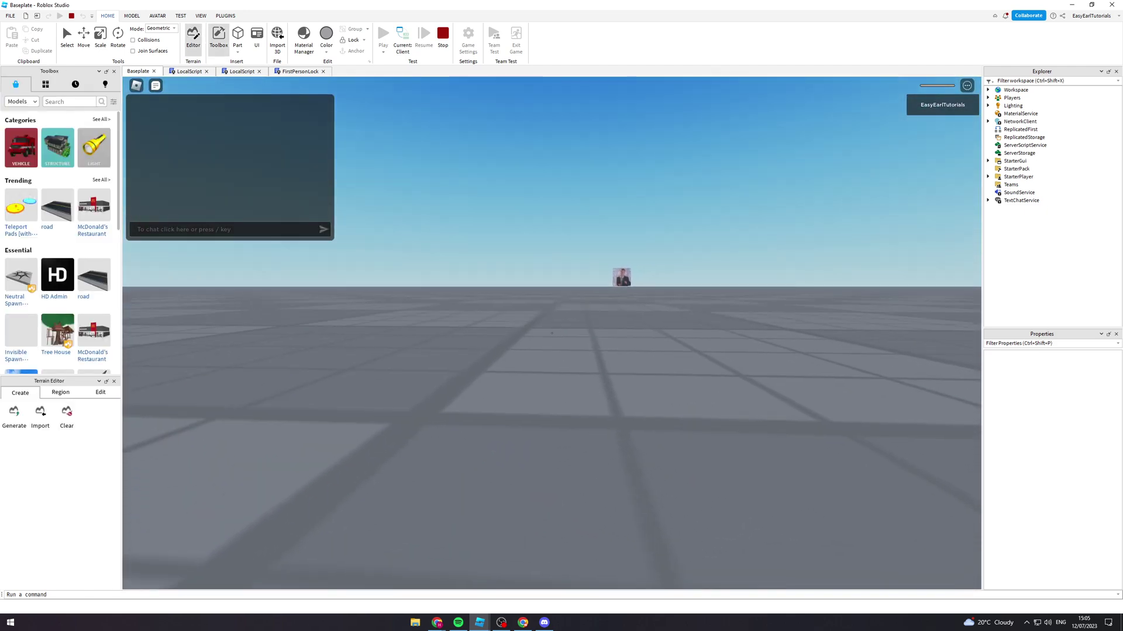
key(space)
key(s)
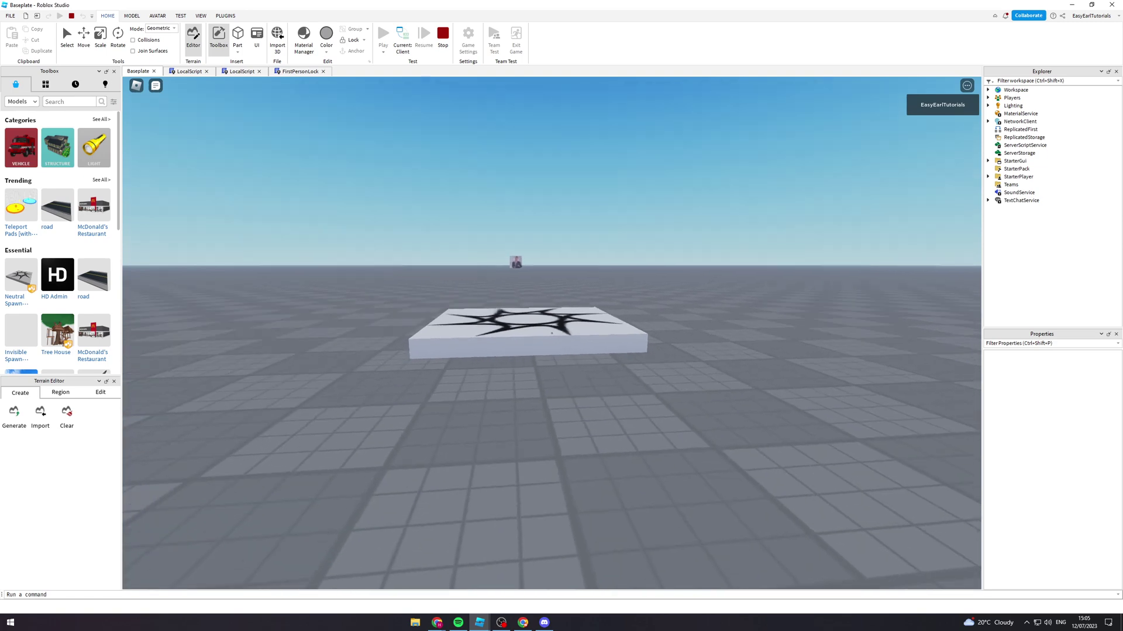
key(d)
key(a)
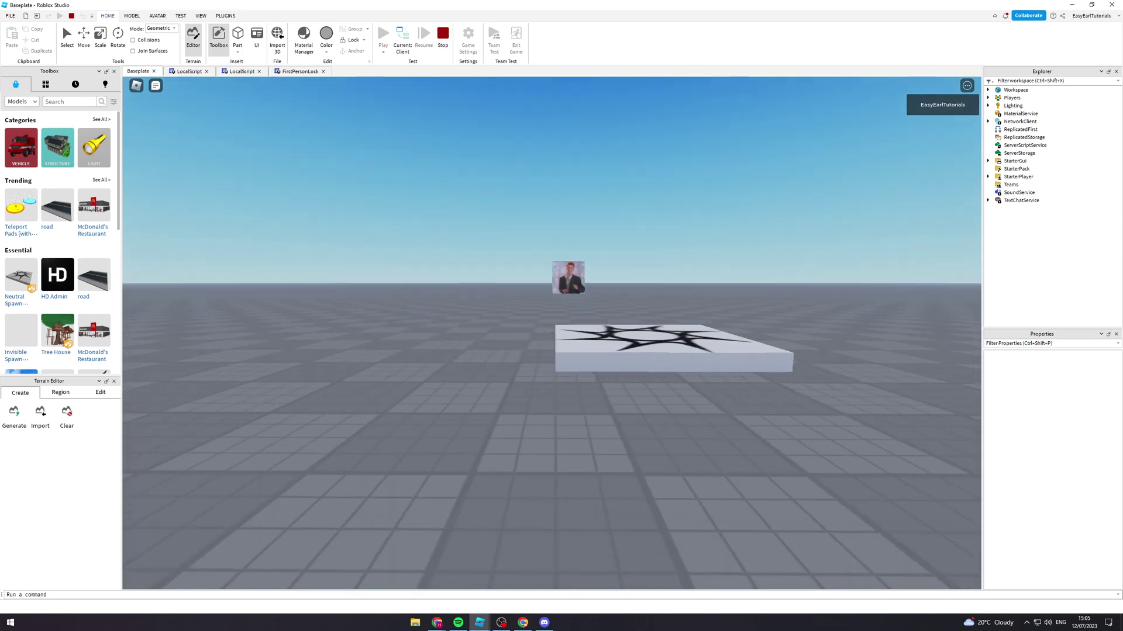
key(w)
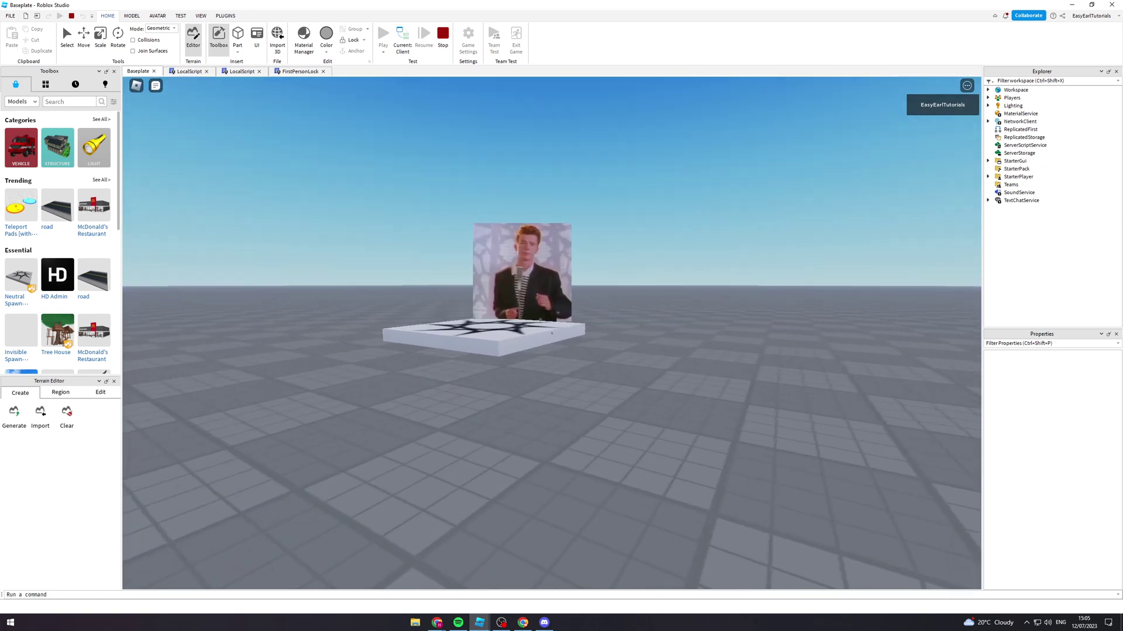
key(w)
key(a)
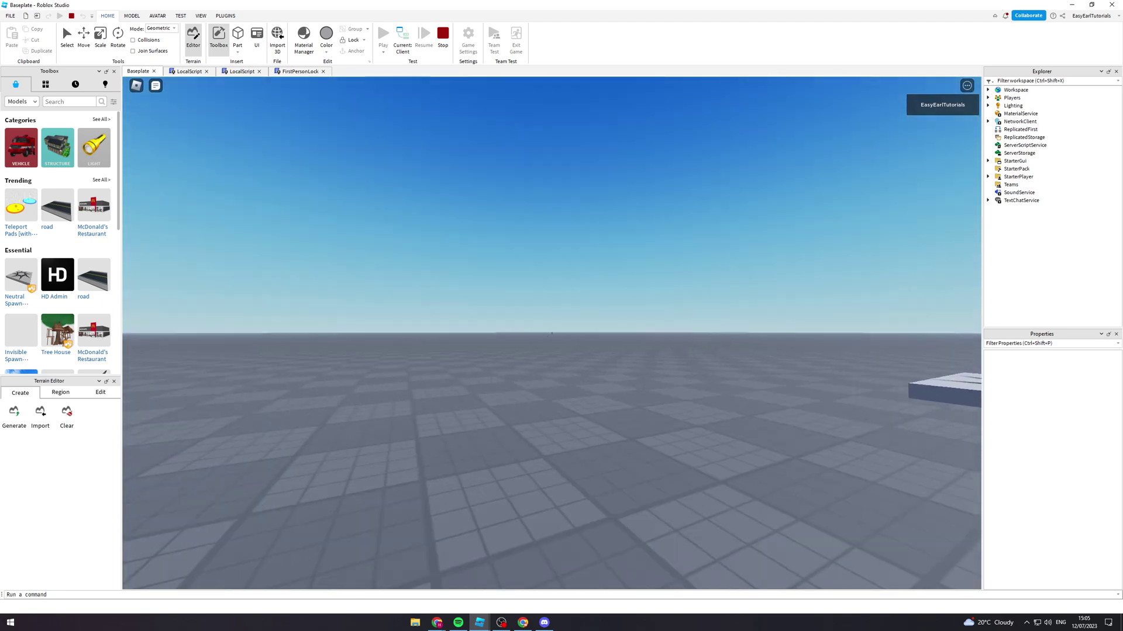
key(w)
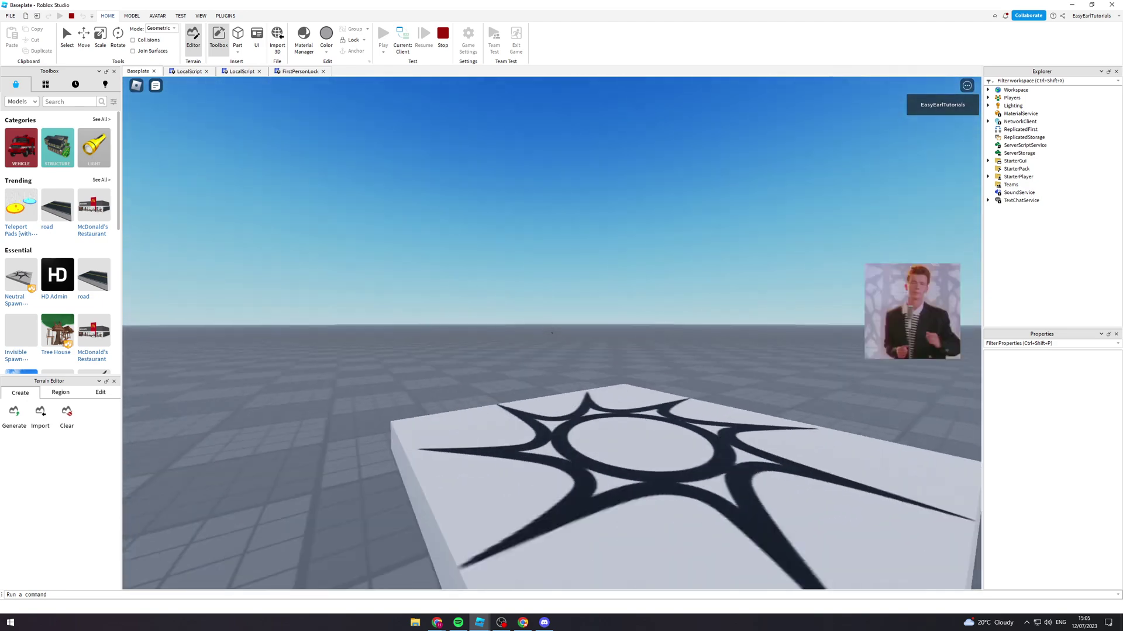
key(w)
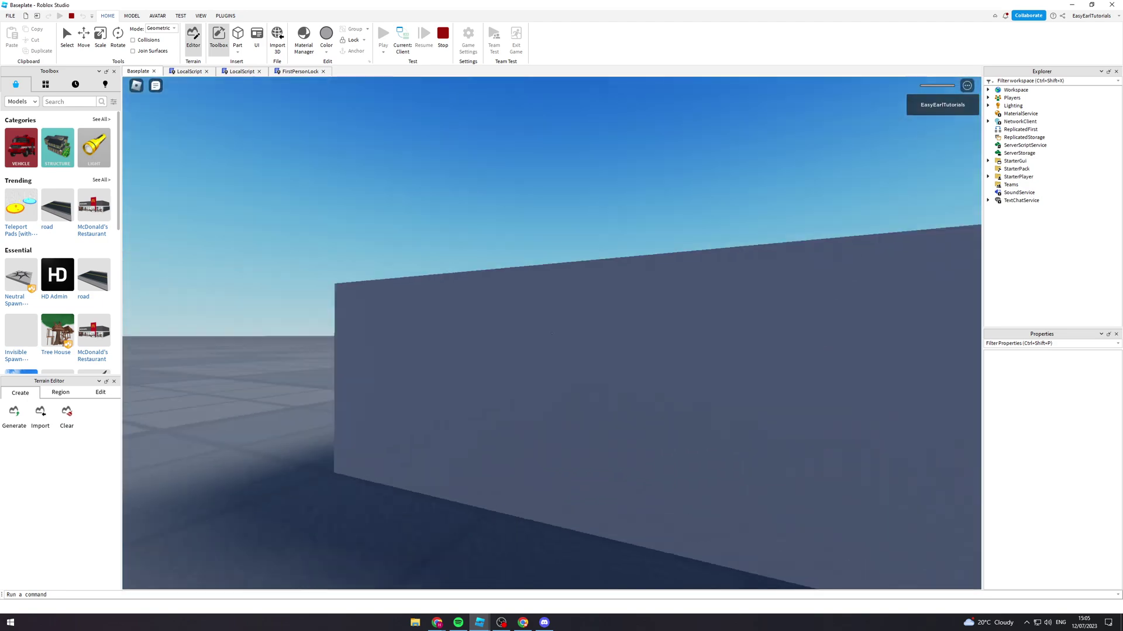
key(Escape)
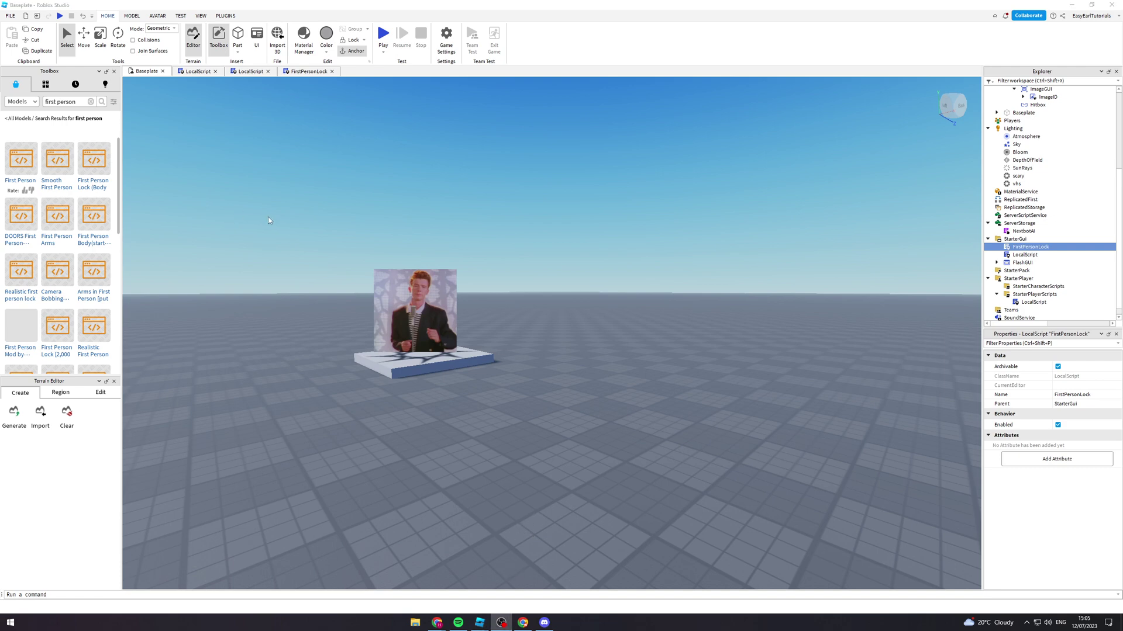
- Search the Toolbox models for "car" and insert the pink Car beside the spawn platform, accepting its included scripts
right_drag(296, 200, 287, 205)
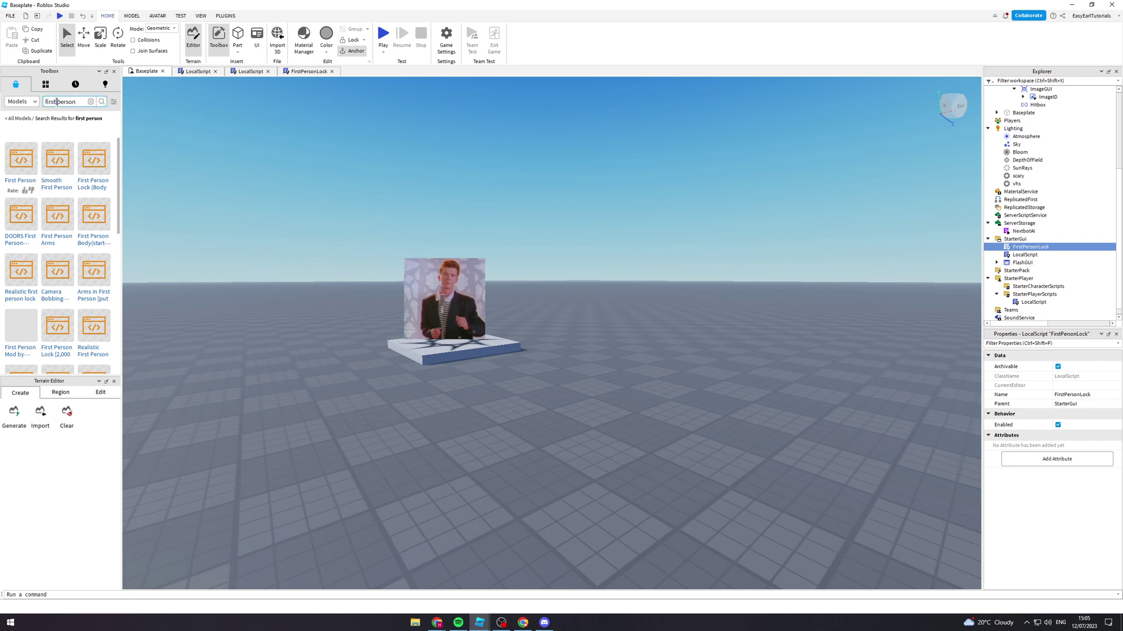
text(r)
key(Return)
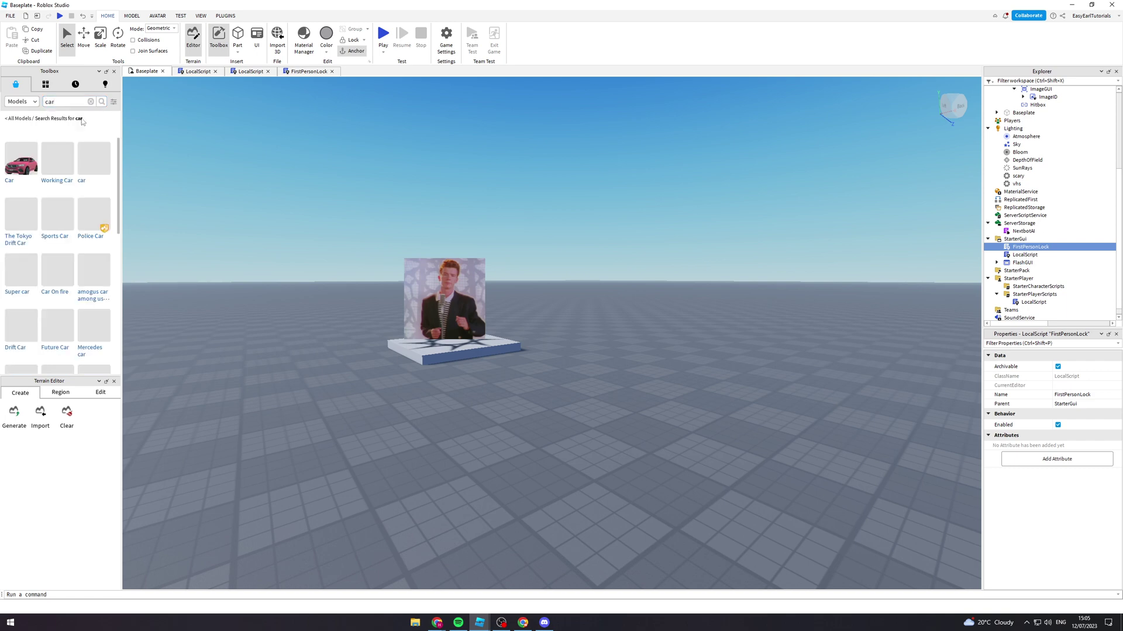
click(16, 169)
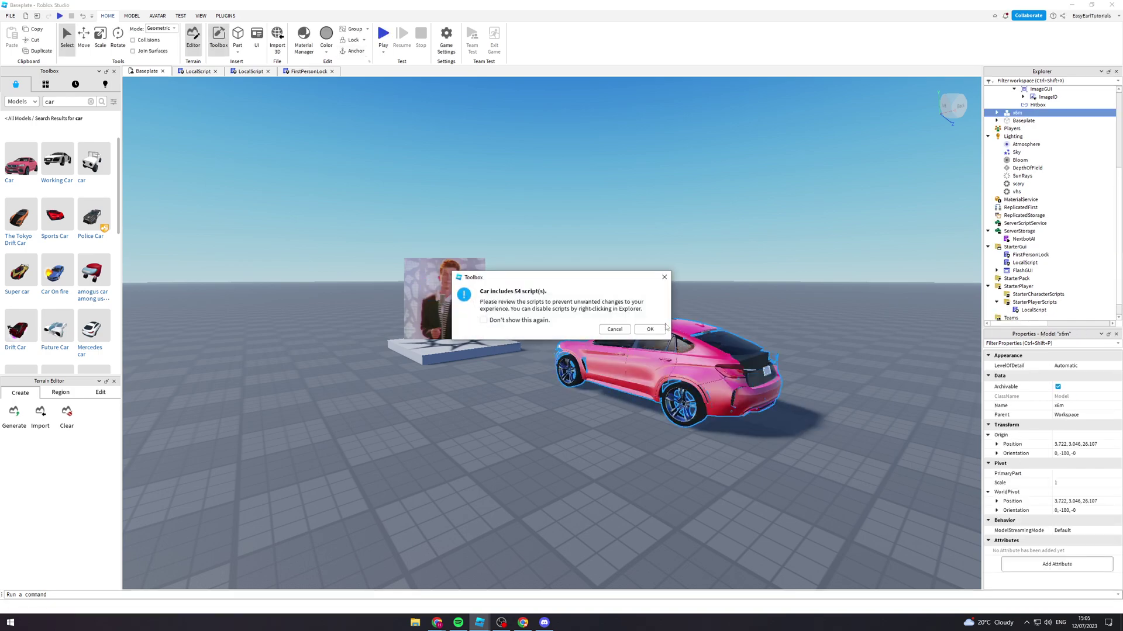
click(650, 330)
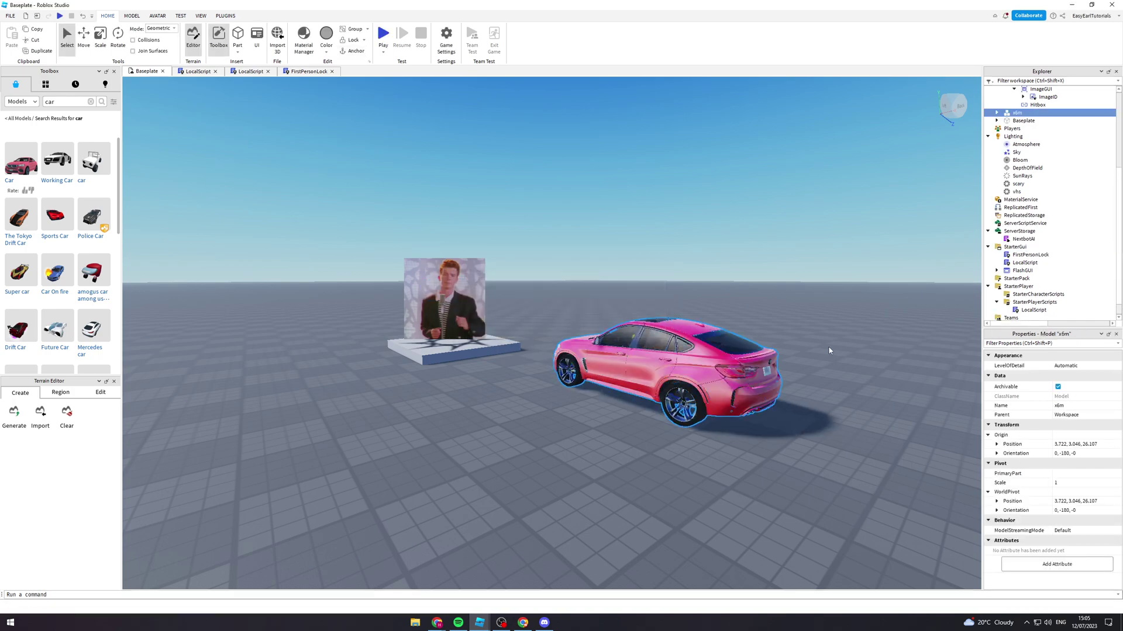
key(f)
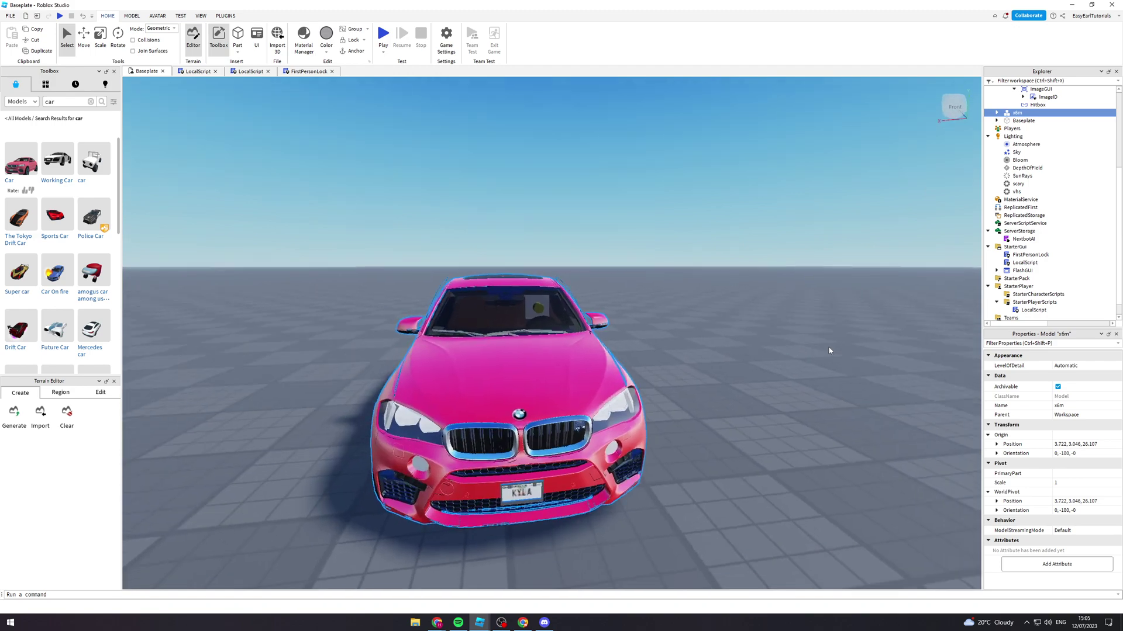
key(s)
right_drag(828, 351, 829, 351)
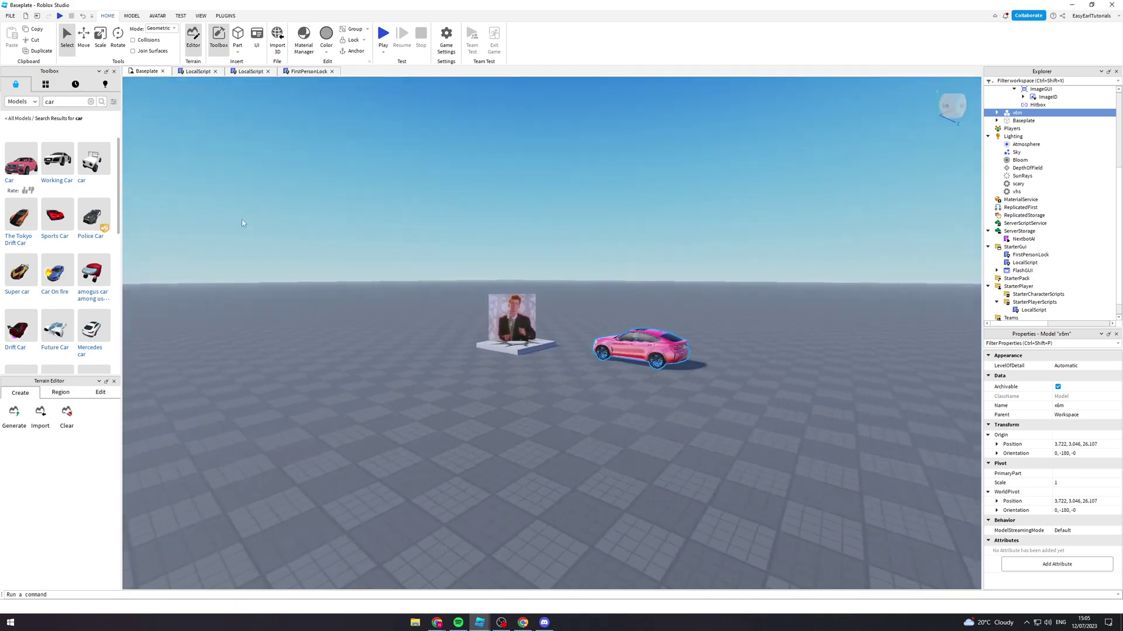
- Place the white Working Car model on the baseplate in front of the spawn platform and accept its included scripts
key(a)
drag(57, 170, 423, 344)
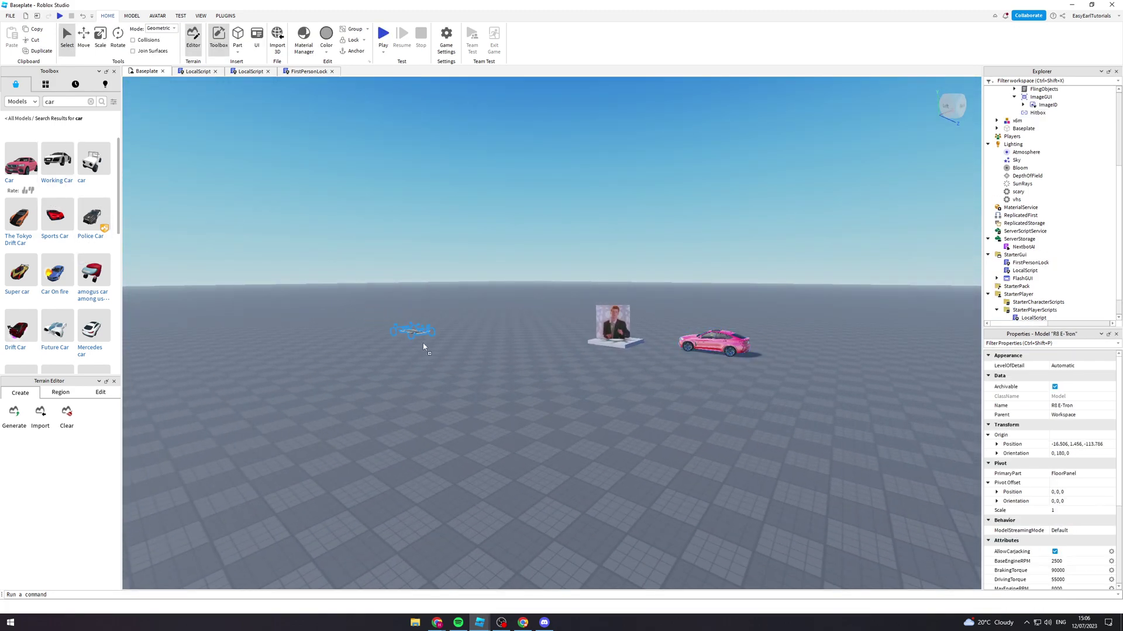
drag(555, 395, 558, 392)
click(643, 331)
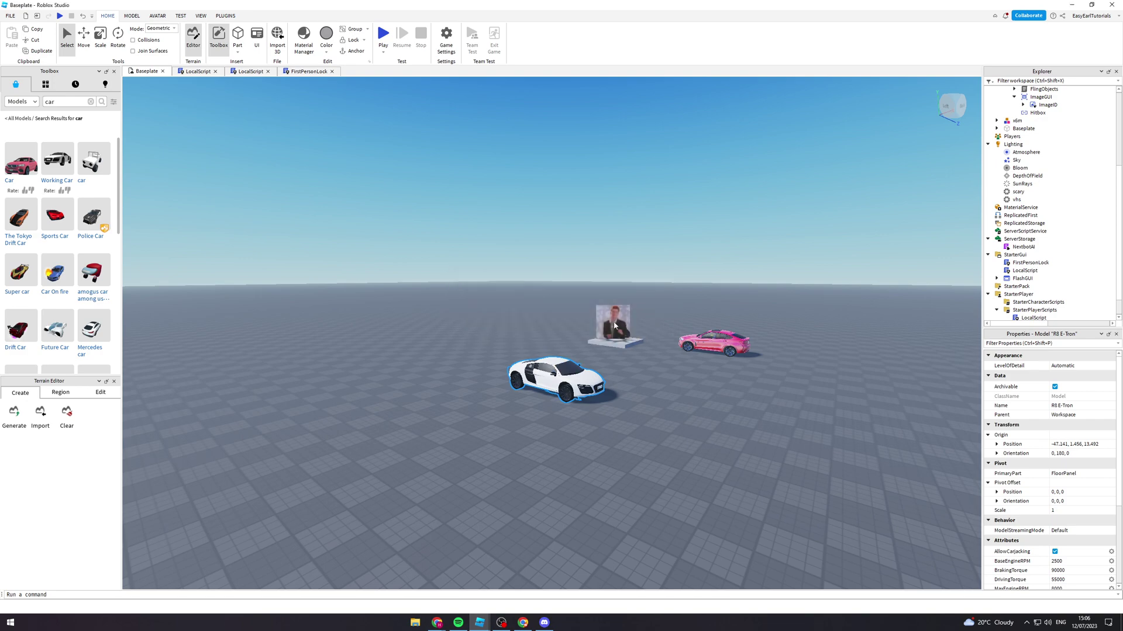
- Move the spawn platform out from under the nextbot, toward the white car
scroll(605, 328, up, 5)
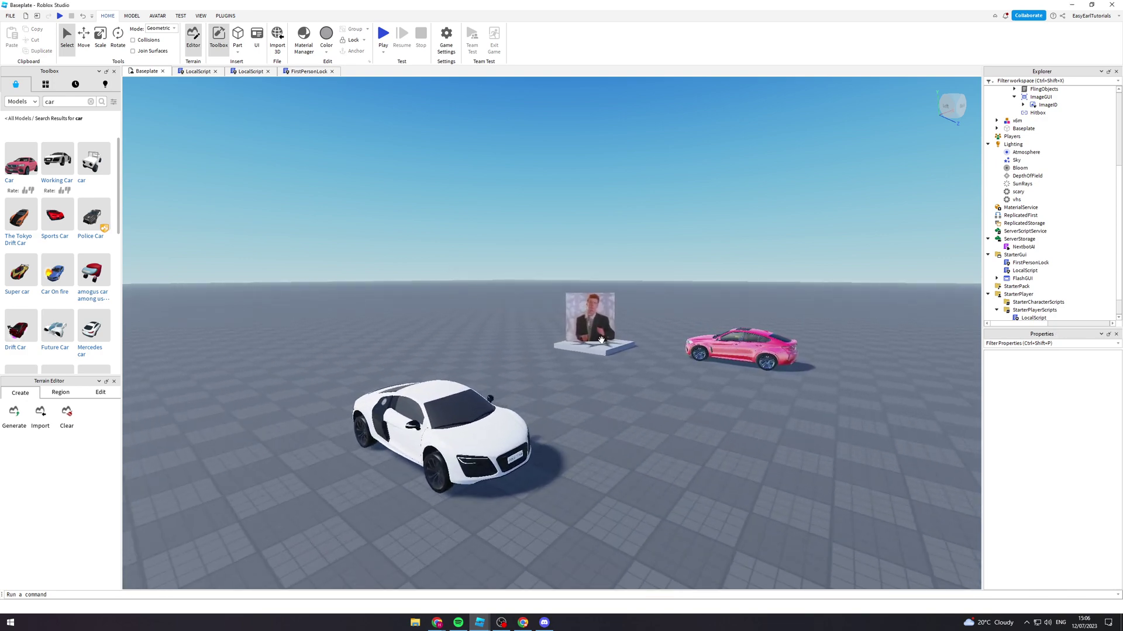
scroll(602, 340, up, 5)
right_drag(602, 340, 661, 397)
scroll(630, 377, down, 1)
scroll(636, 377, up, 3)
key(s)
key(a)
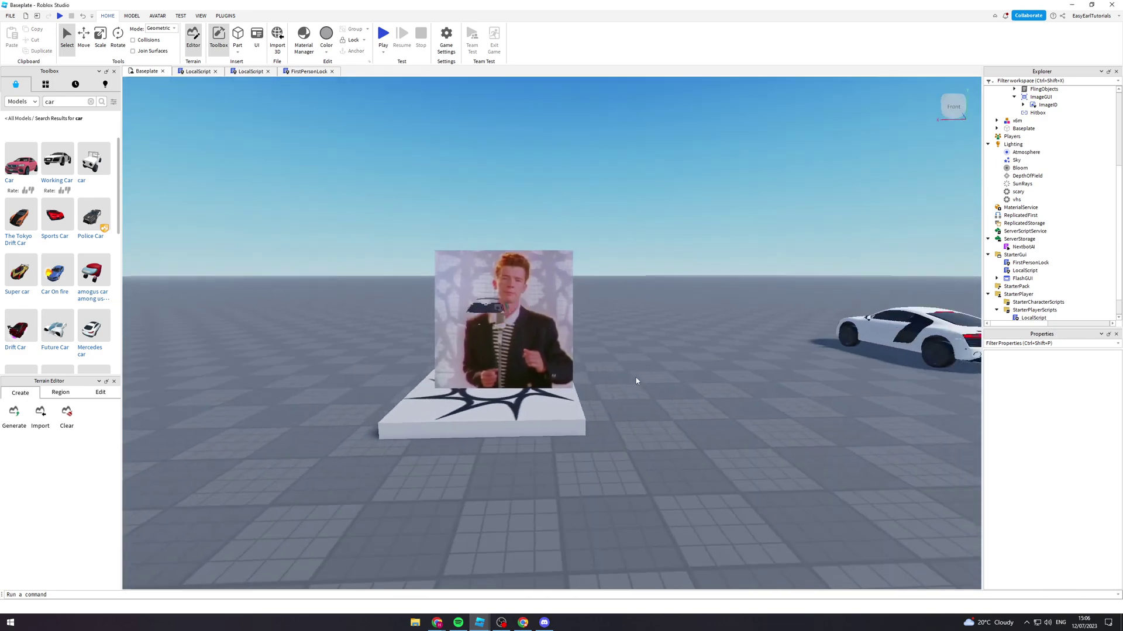
middle_drag(560, 357, 502, 353)
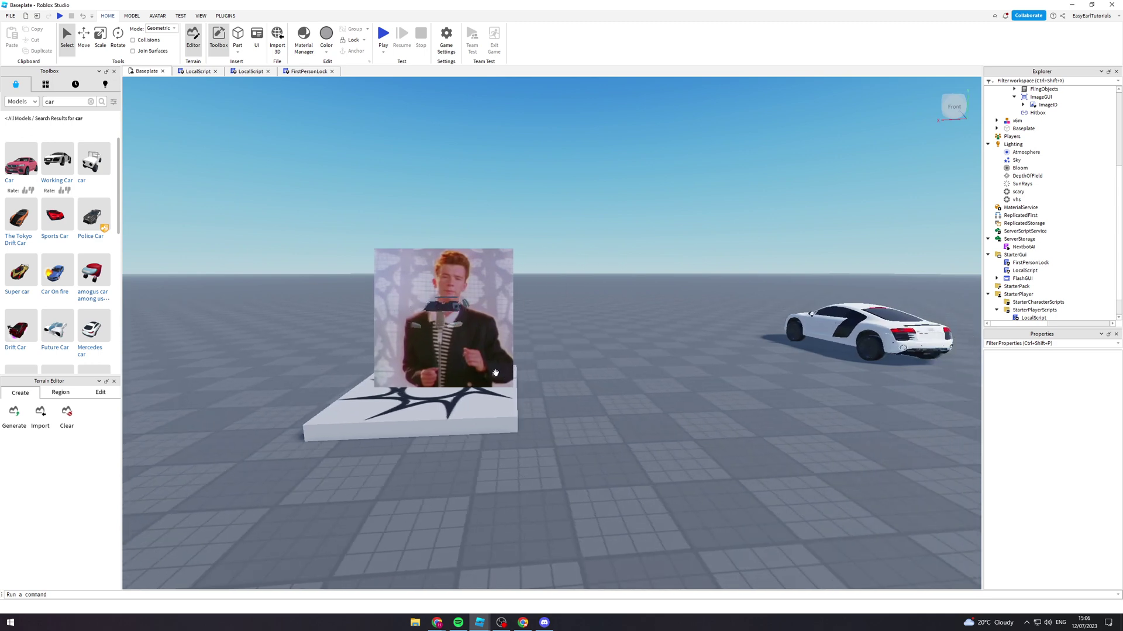
drag(495, 373, 571, 403)
- Move the nextbot model far behind the spawn platform, between the two cars
click(445, 384)
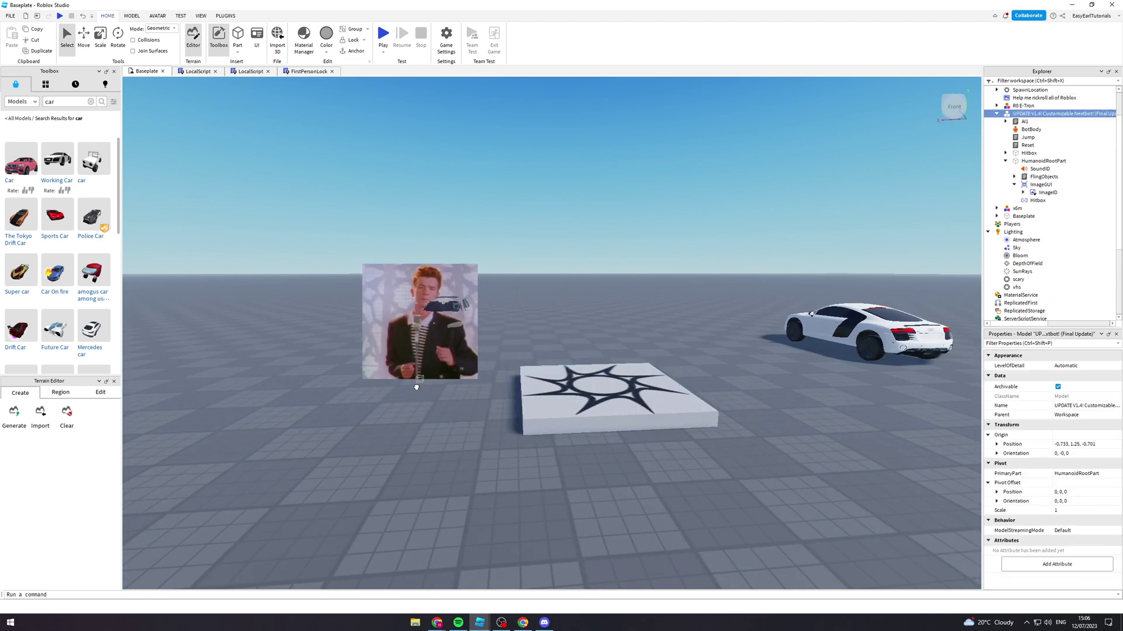
drag(417, 387, 588, 337)
drag(641, 307, 641, 306)
scroll(640, 306, down, 1)
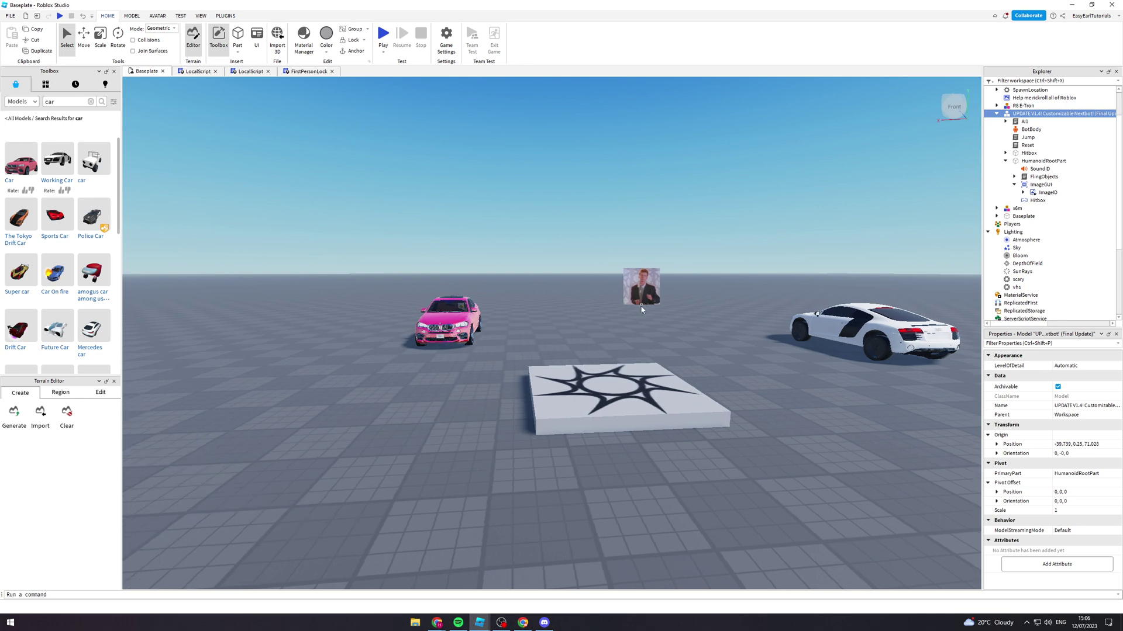
scroll(536, 283, up, 4)
scroll(536, 283, down, 4)
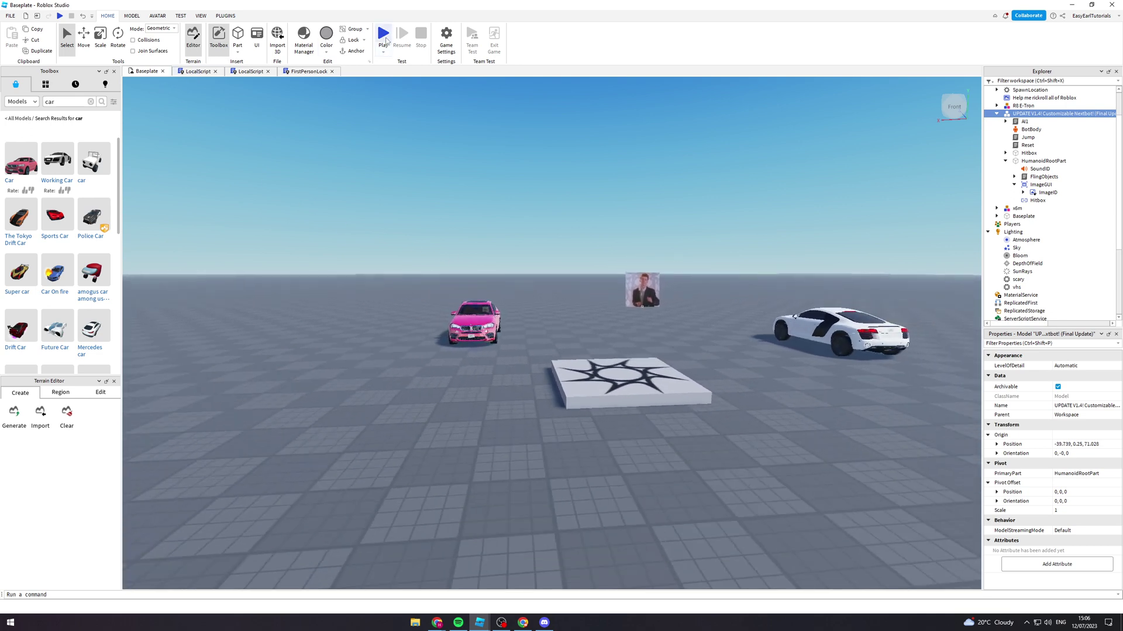
- Start a playtest and walk in first person from the spawn area to the white car
key(s)
key(d)
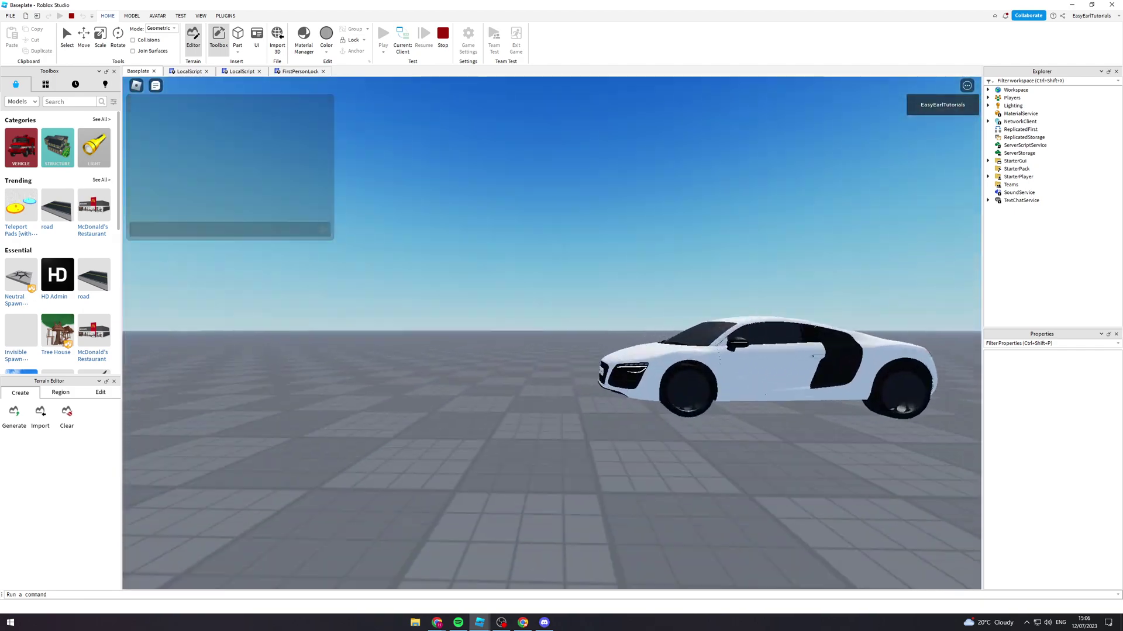
key(w)
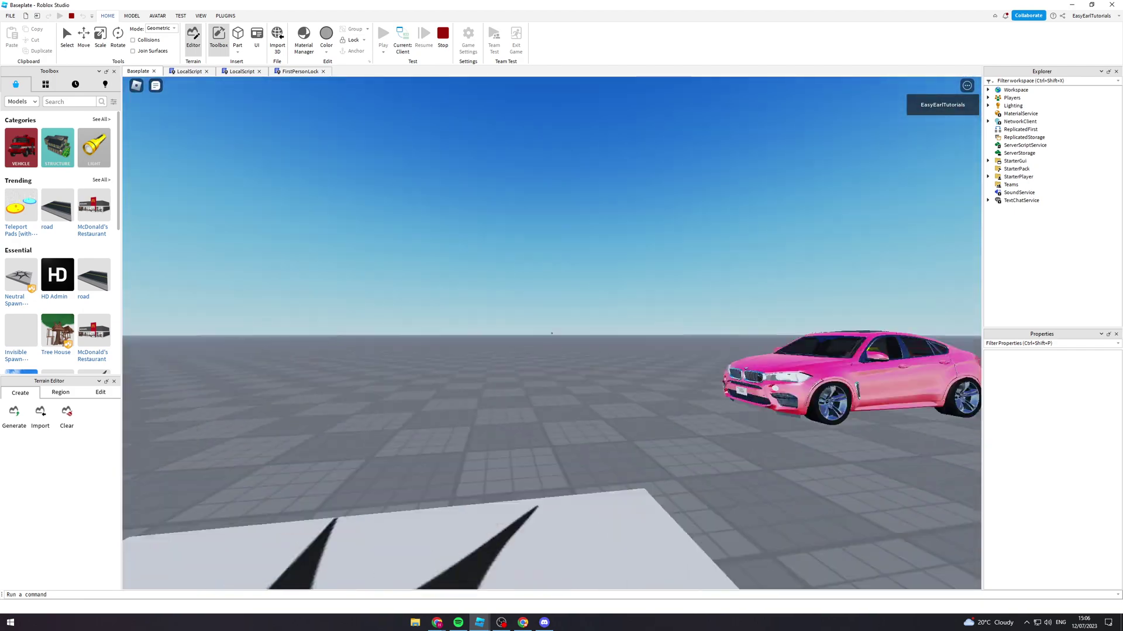
key(w)
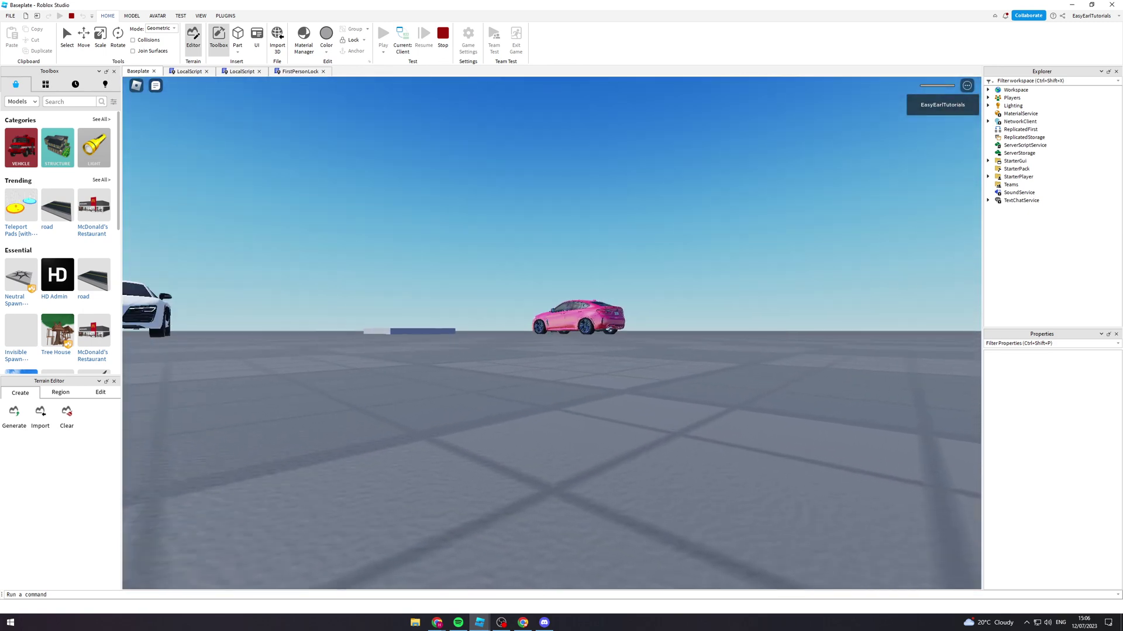
key(w)
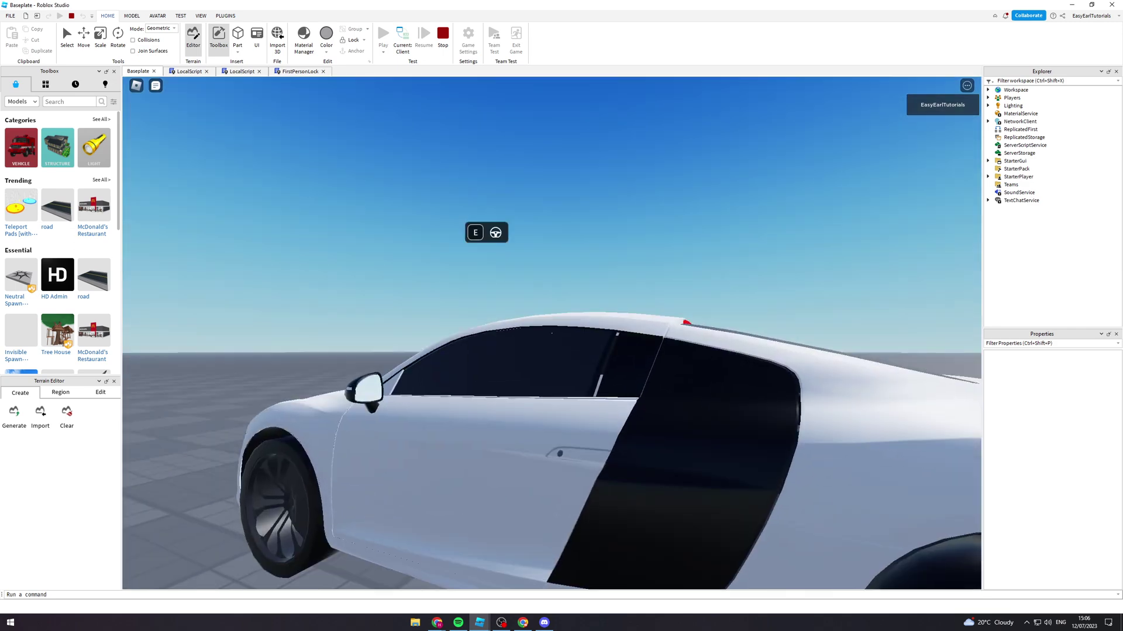
- Test-drive the white car across the baseplate, get out and end the playtest
key(e)
key(w)
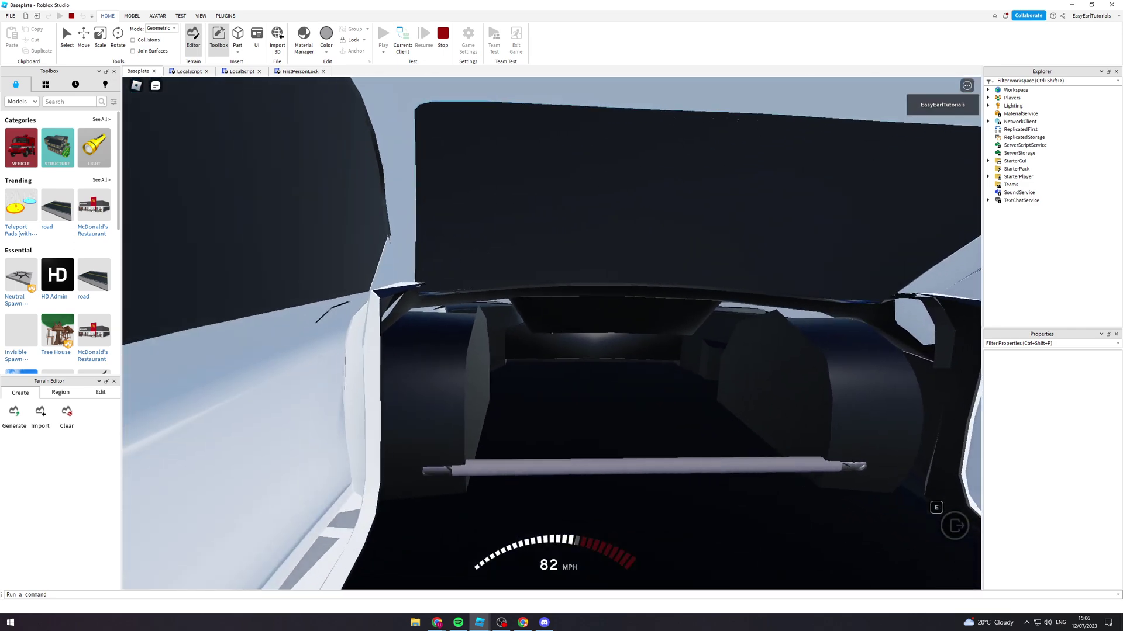
key(w)
key(w)
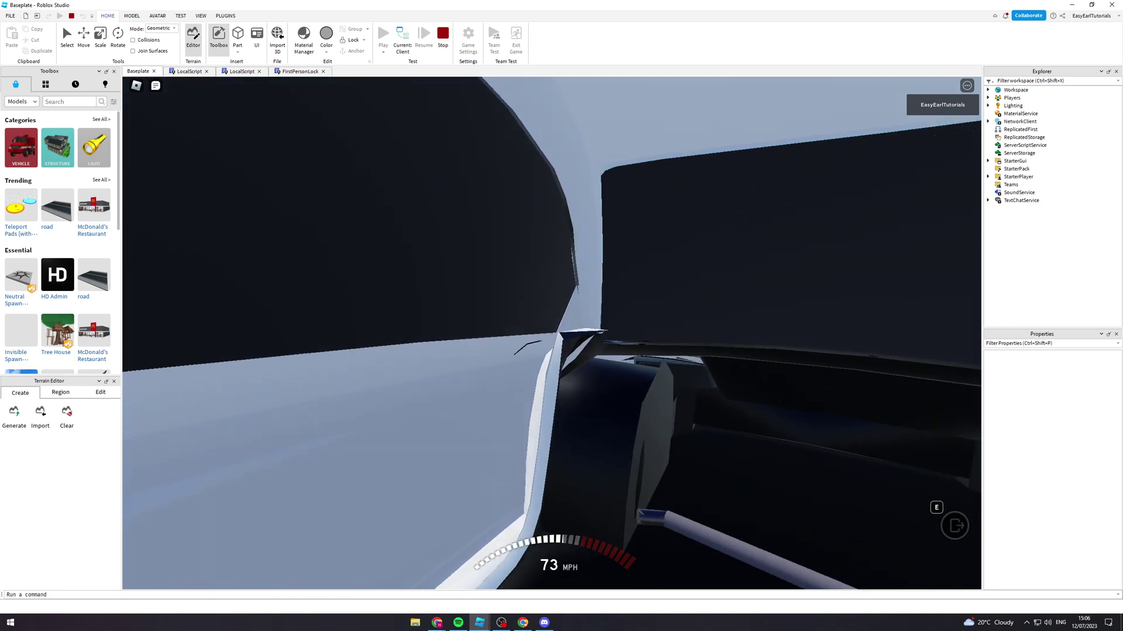
key(e)
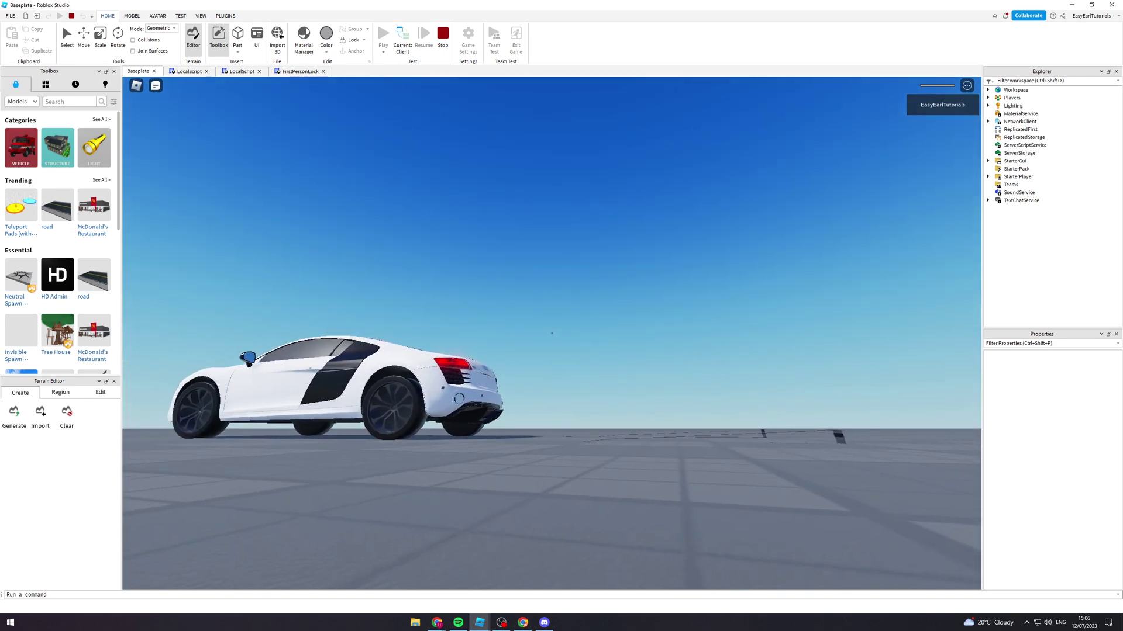
key(Escape)
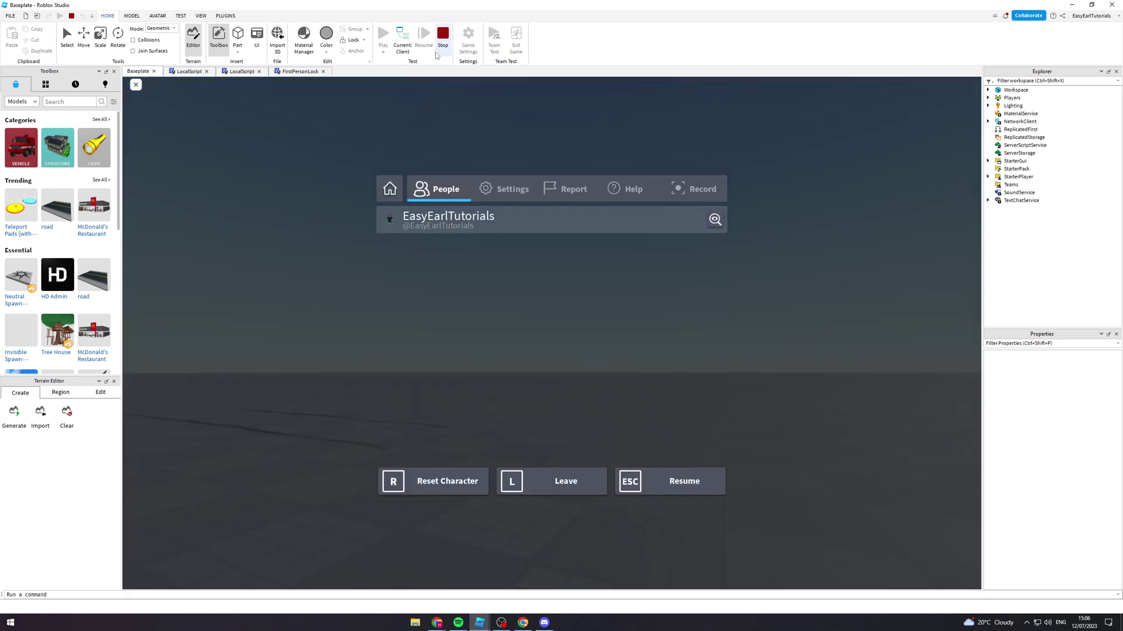
key(shift+F5)
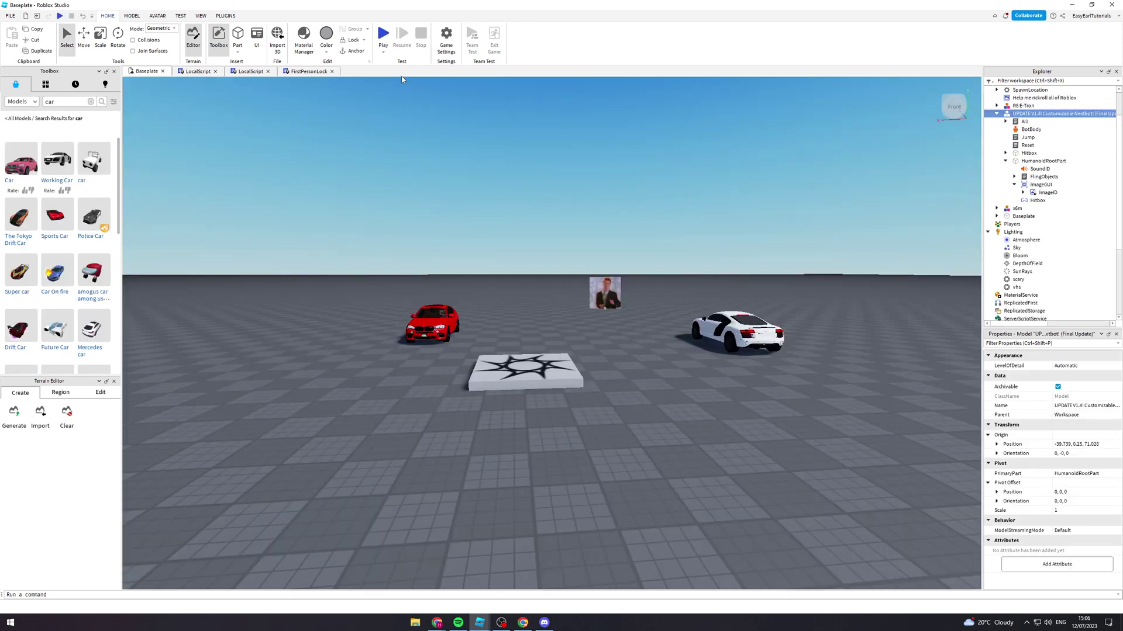